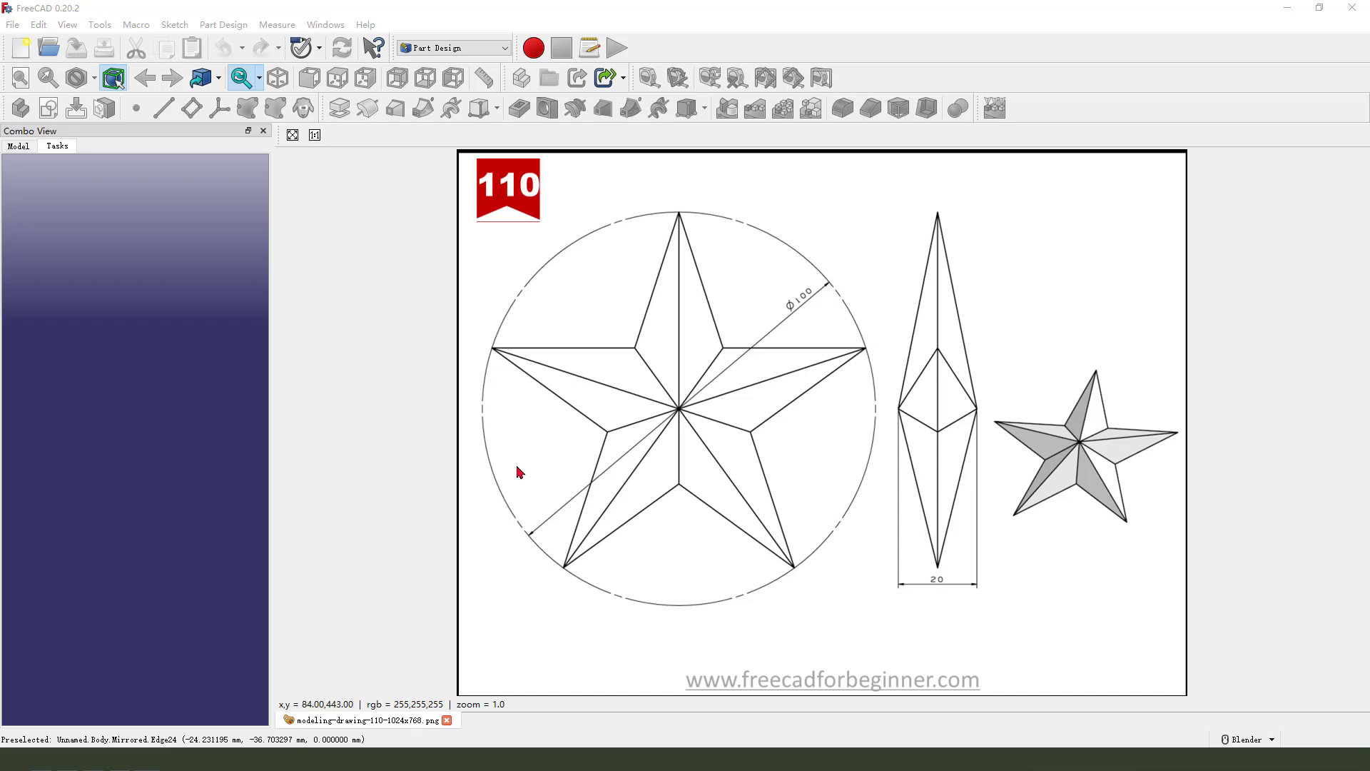
{"action": "mouse_move", "coordinate": [1000, 487]}
{"action": "left_mouse_down"}
{"action": "mouse_move", "coordinate": [1099, 318]}
{"action": "mouse_move", "coordinate": [1005, 512]}
{"action": "left_mouse_up"}
{"action": "mouse_move", "coordinate": [872, 347]}
{"action": "left_mouse_down"}
{"action": "mouse_move", "coordinate": [245, 200]}
{"action": "mouse_move", "coordinate": [114, 31]}
{"action": "left_mouse_up"}
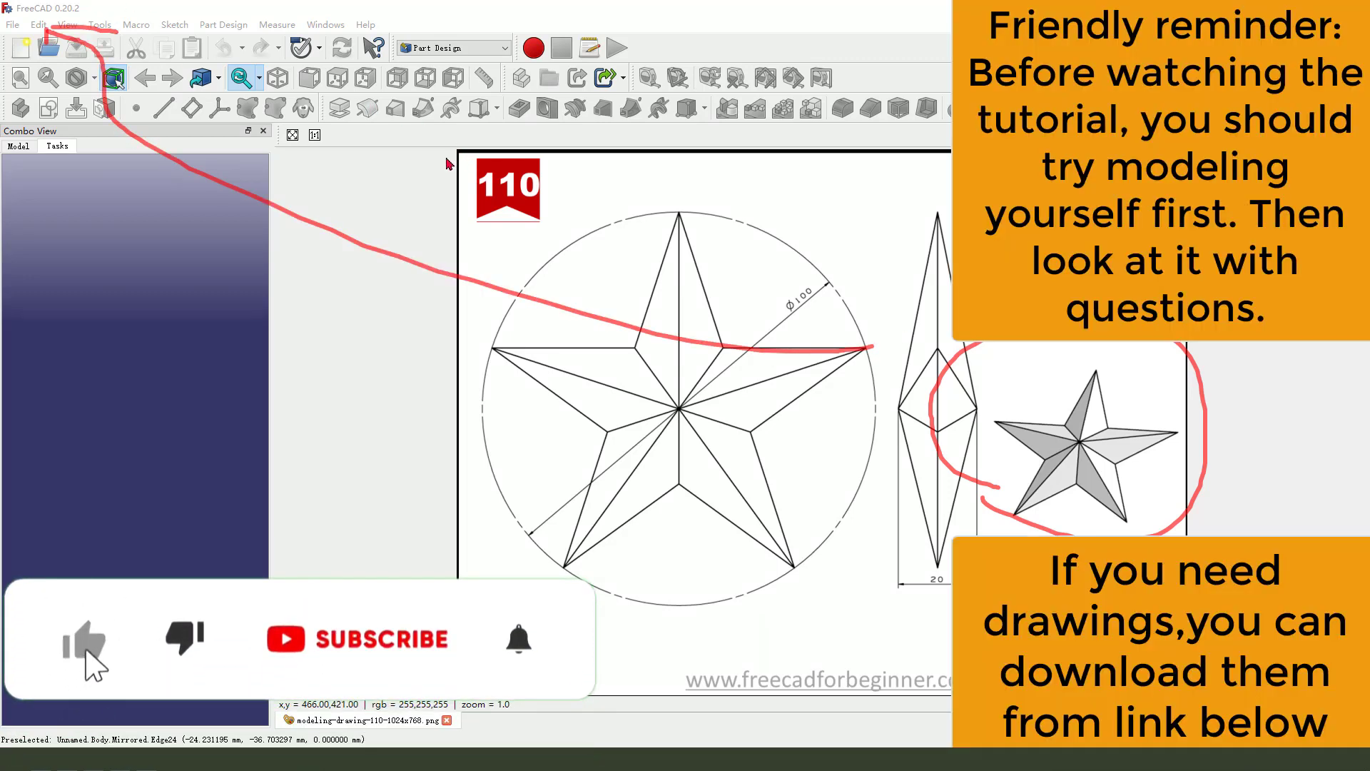
{"action": "key", "text": "Escape"}
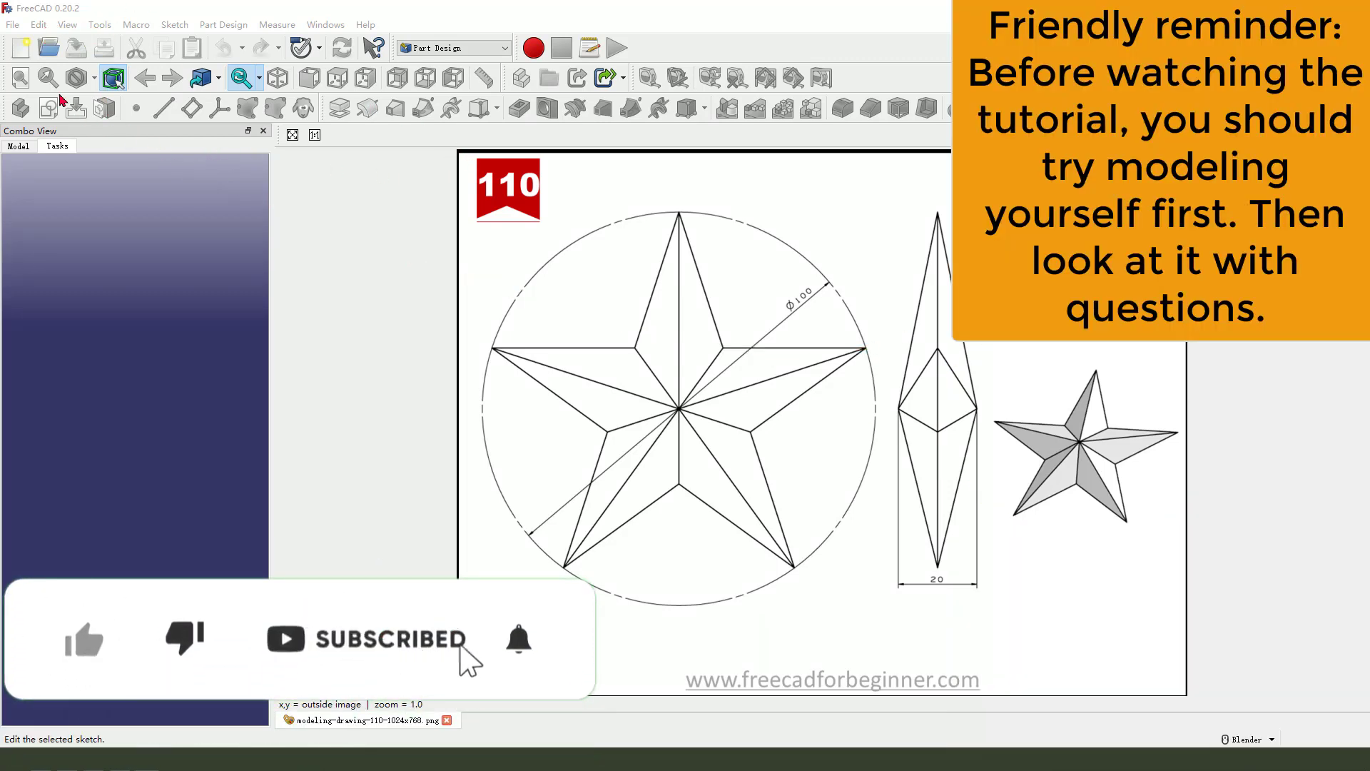
- Create a new empty document and tile it beside the reference drawing, with the star's front and side views in sight
{"action": "left_click", "coordinate": [21, 48]}
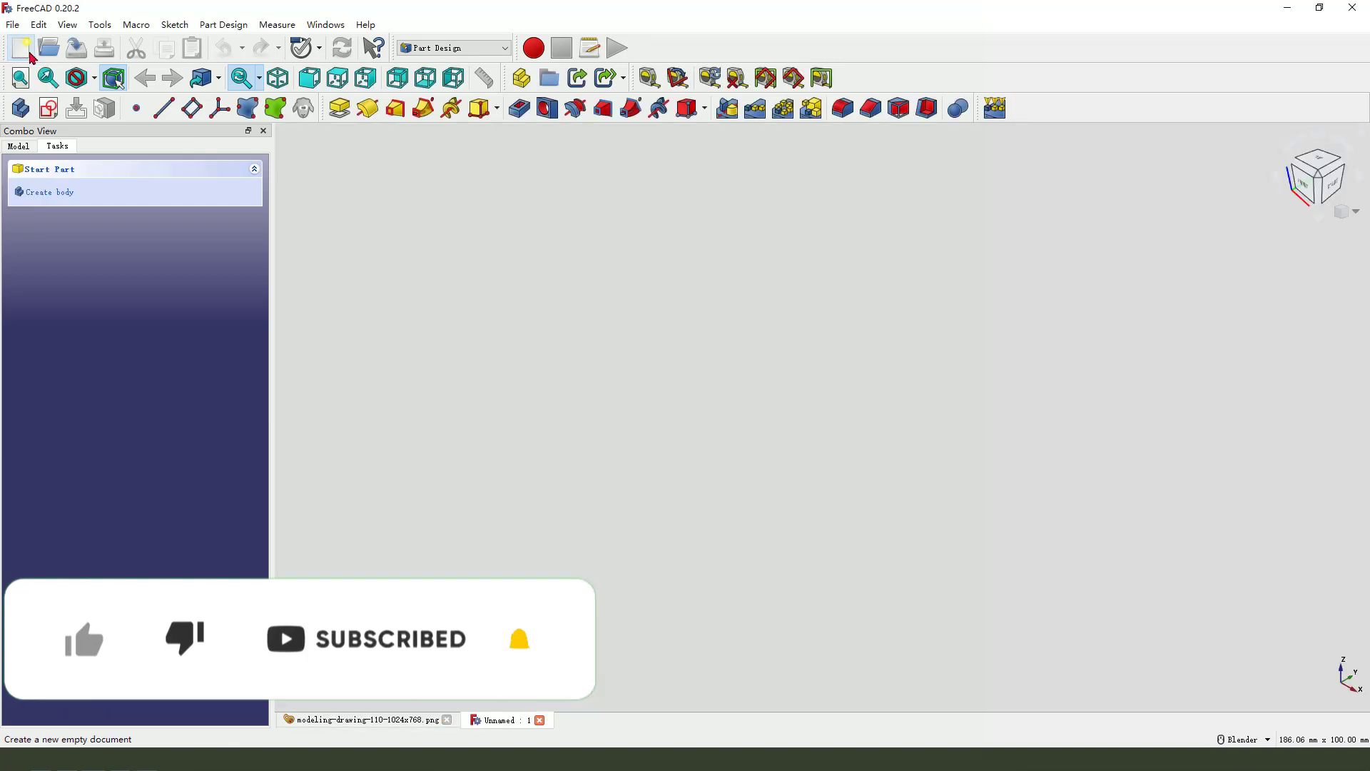
{"action": "left_click", "coordinate": [325, 23]}
{"action": "left_click", "coordinate": [336, 74]}
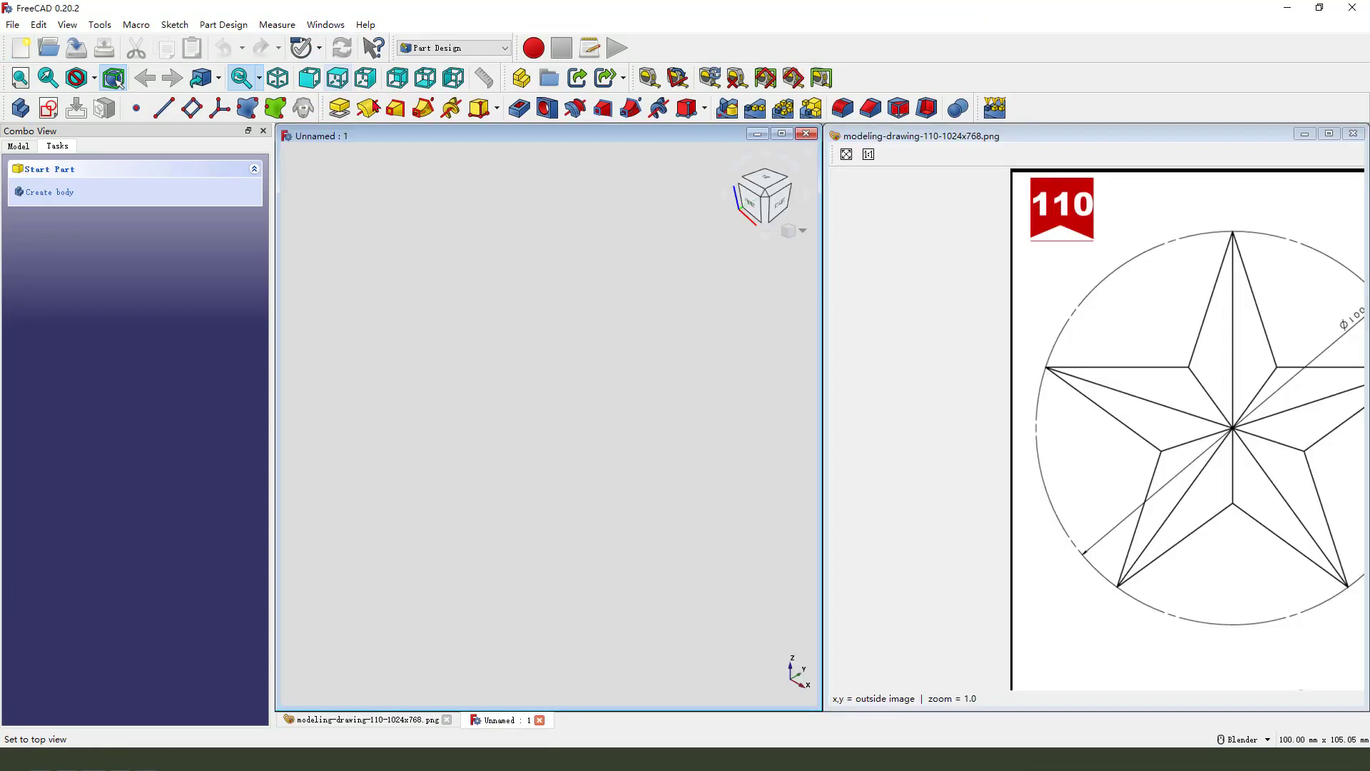
{"action": "left_click_drag", "start_coordinate": [1162, 445], "coordinate": [985, 418]}
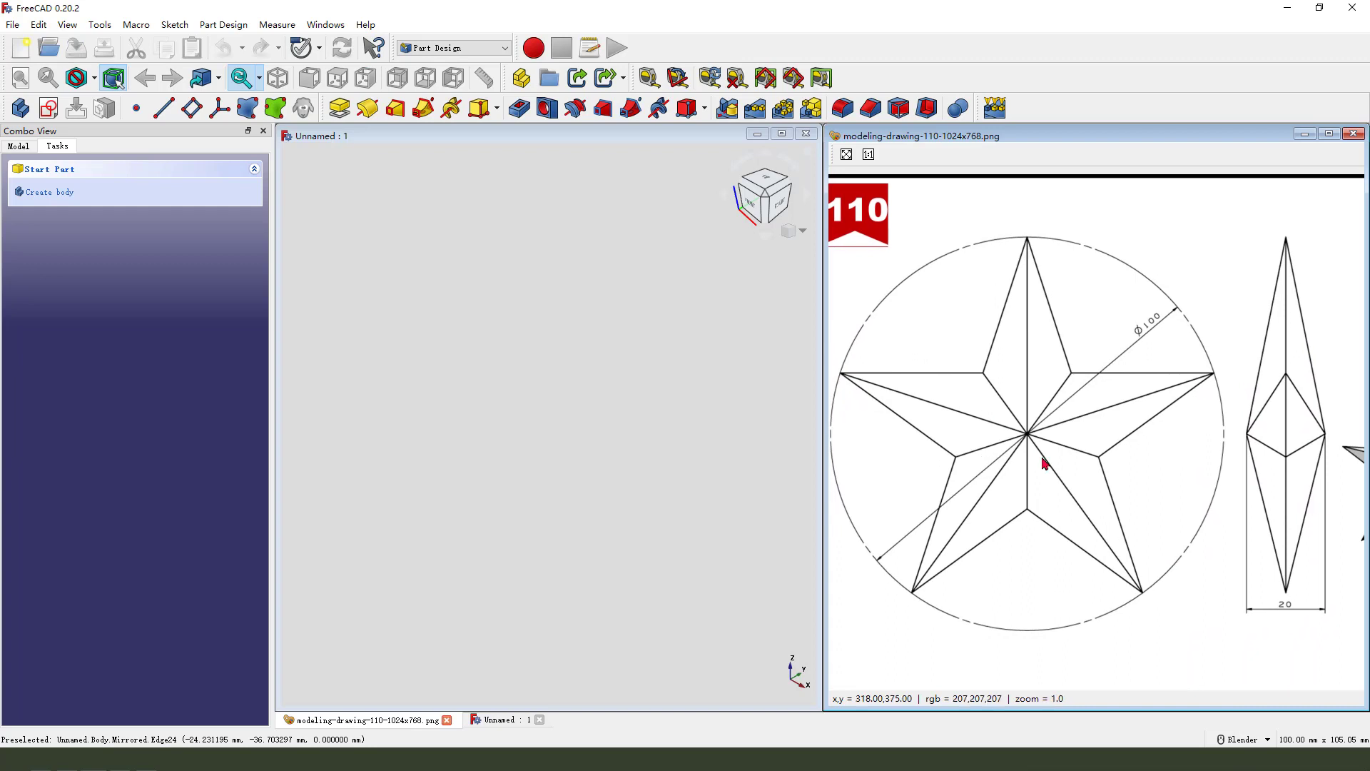
- Create a body and start a new sketch on its XY plane
{"action": "left_click", "coordinate": [22, 111]}
{"action": "left_click", "coordinate": [48, 112]}
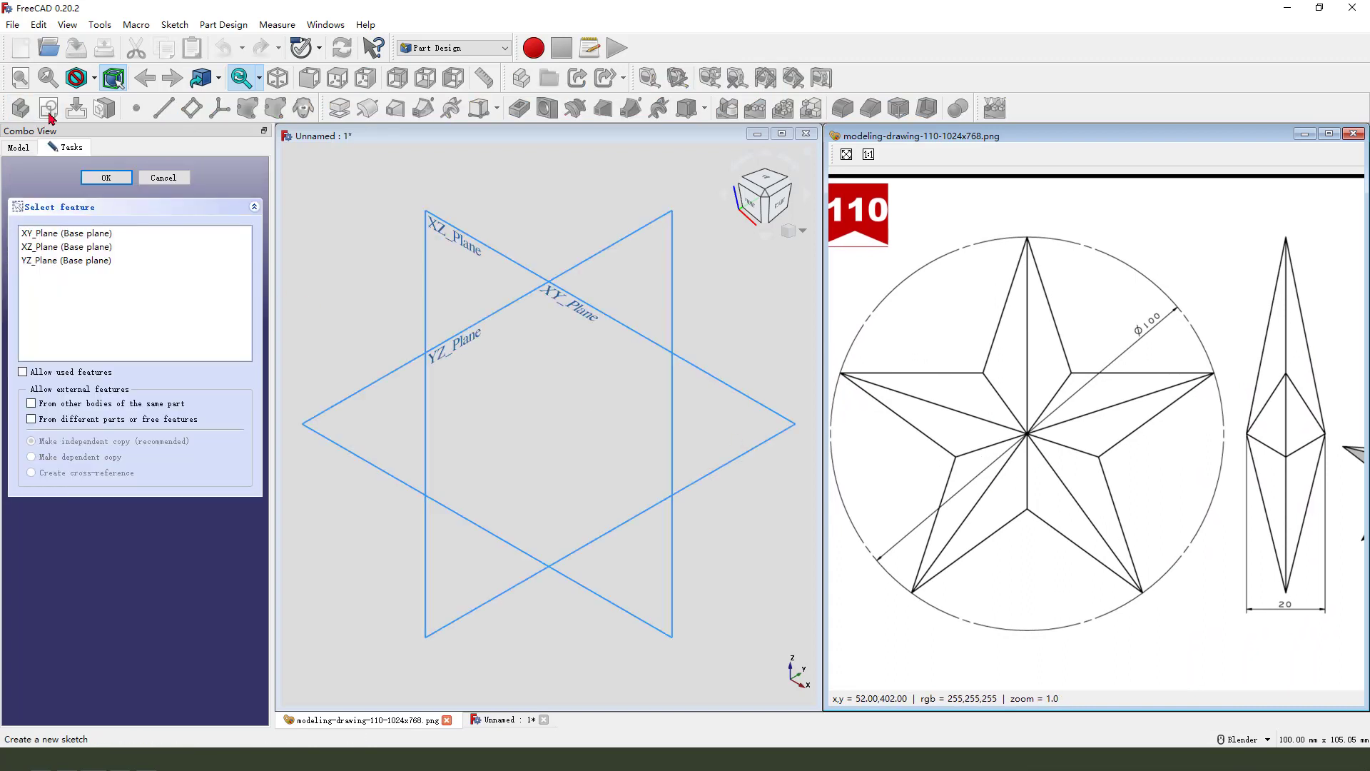
{"action": "mouse_move", "coordinate": [554, 383]}
{"action": "middle_mouse_down"}
{"action": "mouse_move", "coordinate": [554, 401]}
{"action": "mouse_move", "coordinate": [575, 409]}
{"action": "middle_mouse_up"}
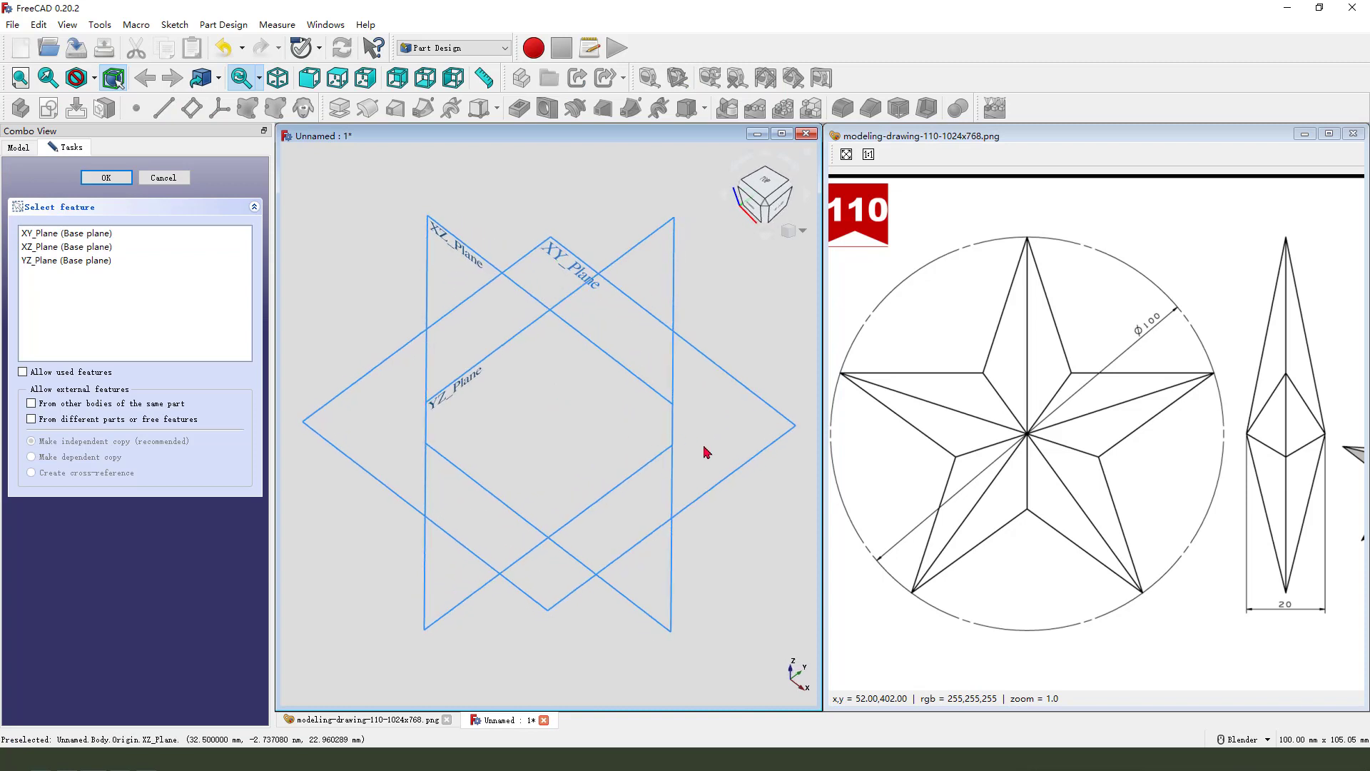
{"action": "mouse_move", "coordinate": [860, 372]}
{"action": "left_mouse_down"}
{"action": "mouse_move", "coordinate": [991, 377]}
{"action": "mouse_move", "coordinate": [1026, 232]}
{"action": "mouse_move", "coordinate": [1081, 380]}
{"action": "mouse_move", "coordinate": [1216, 370]}
{"action": "mouse_move", "coordinate": [1101, 459]}
{"action": "mouse_move", "coordinate": [1133, 599]}
{"action": "mouse_move", "coordinate": [997, 537]}
{"action": "mouse_move", "coordinate": [936, 447]}
{"action": "mouse_move", "coordinate": [838, 379]}
{"action": "left_mouse_up"}
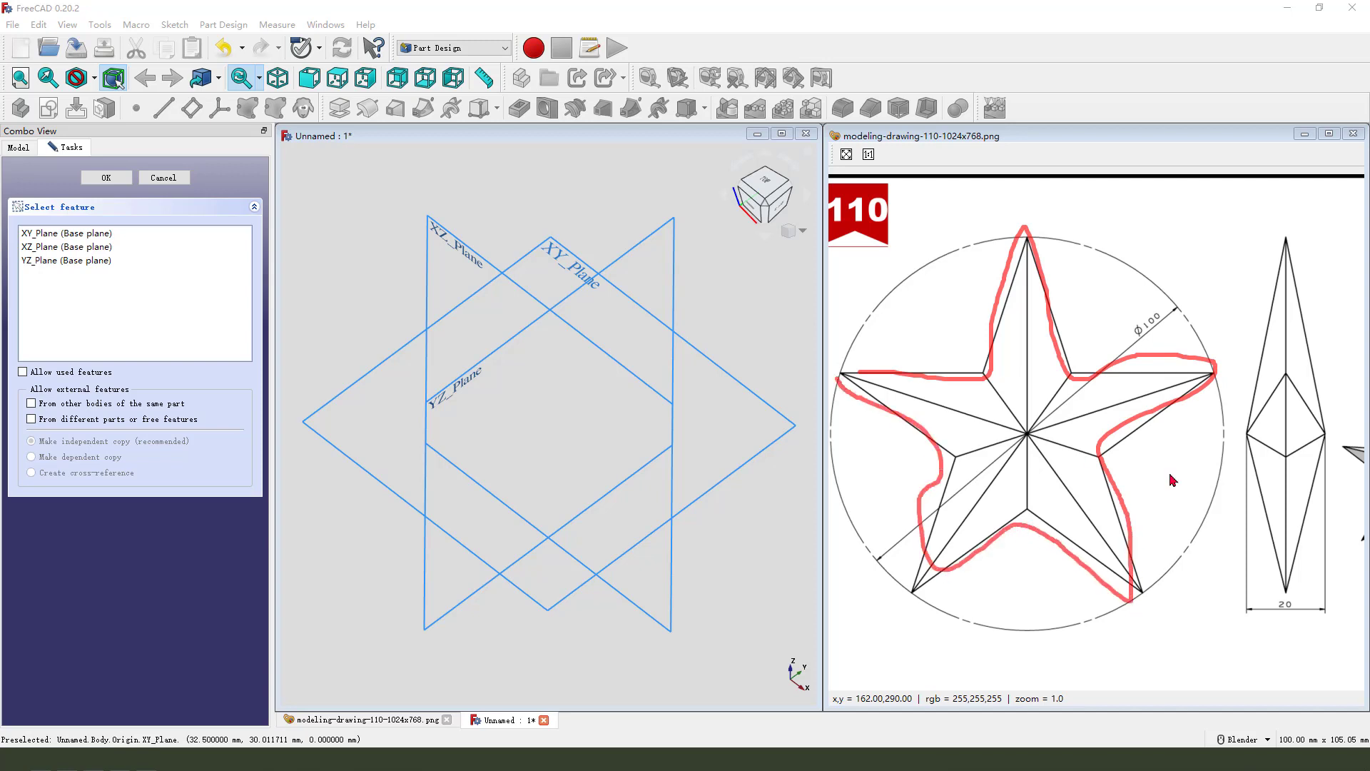
{"action": "key", "text": "e"}
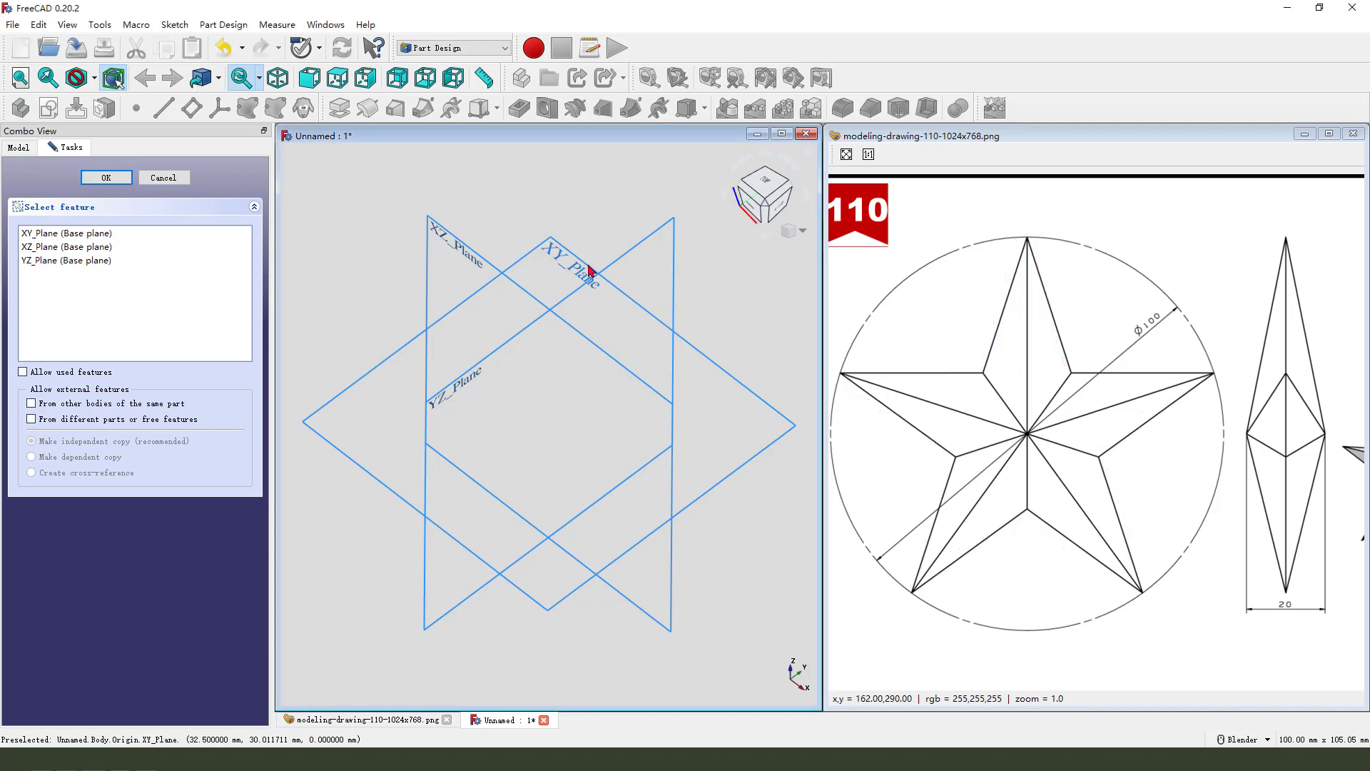
{"action": "left_click_drag", "start_coordinate": [557, 214], "coordinate": [532, 234]}
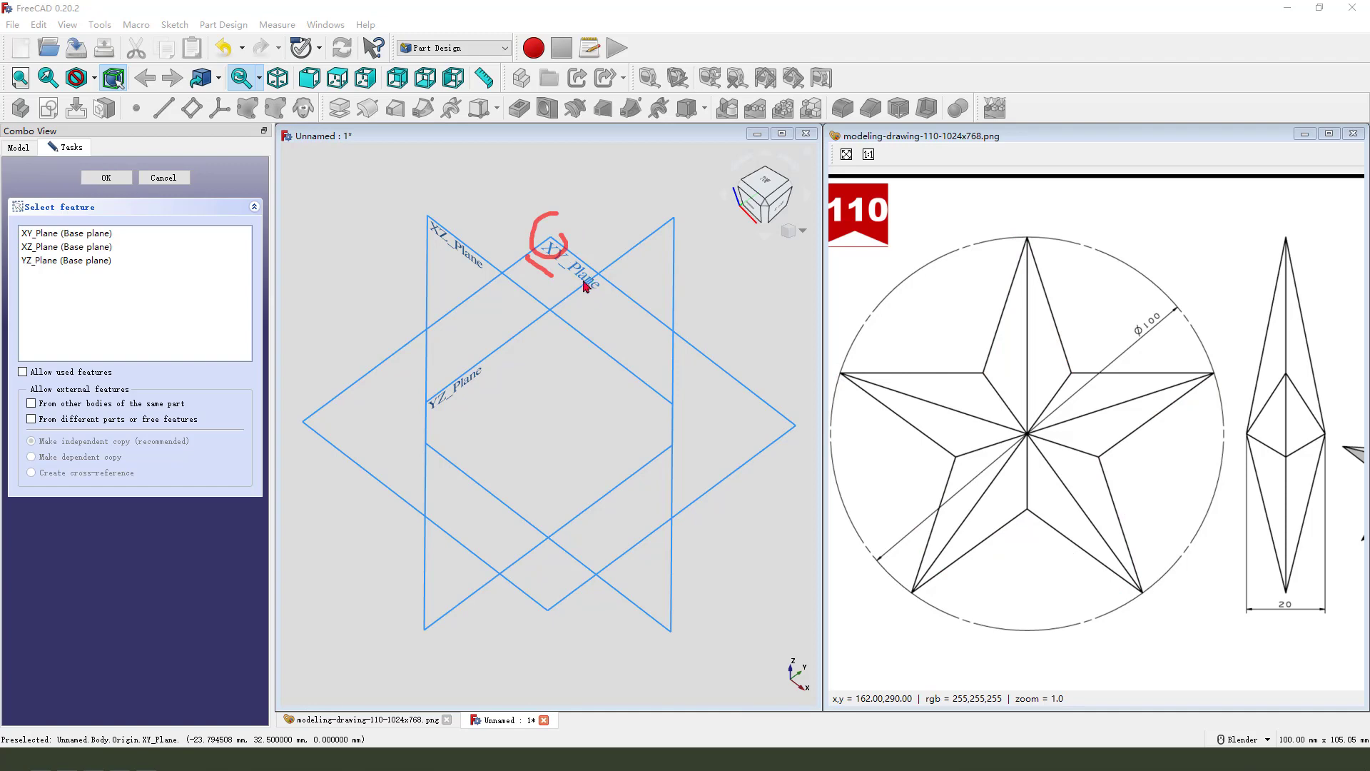
{"action": "left_click", "coordinate": [567, 263]}
- Draw a circle centred on the sketch origin and constrain its diameter to 100 mm
{"action": "scroll", "coordinate": [439, 333], "scroll_direction": "down", "scroll_amount": 2}
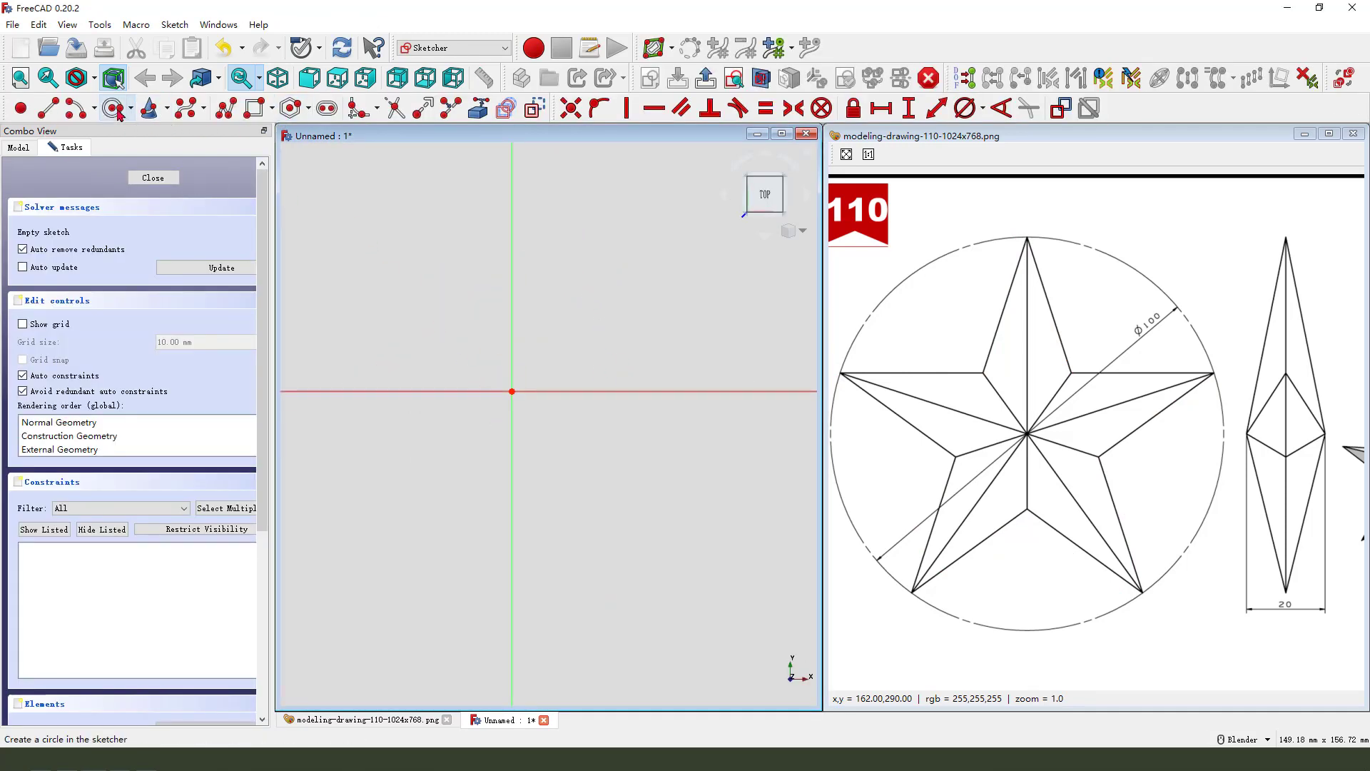
{"action": "left_click", "coordinate": [512, 391]}
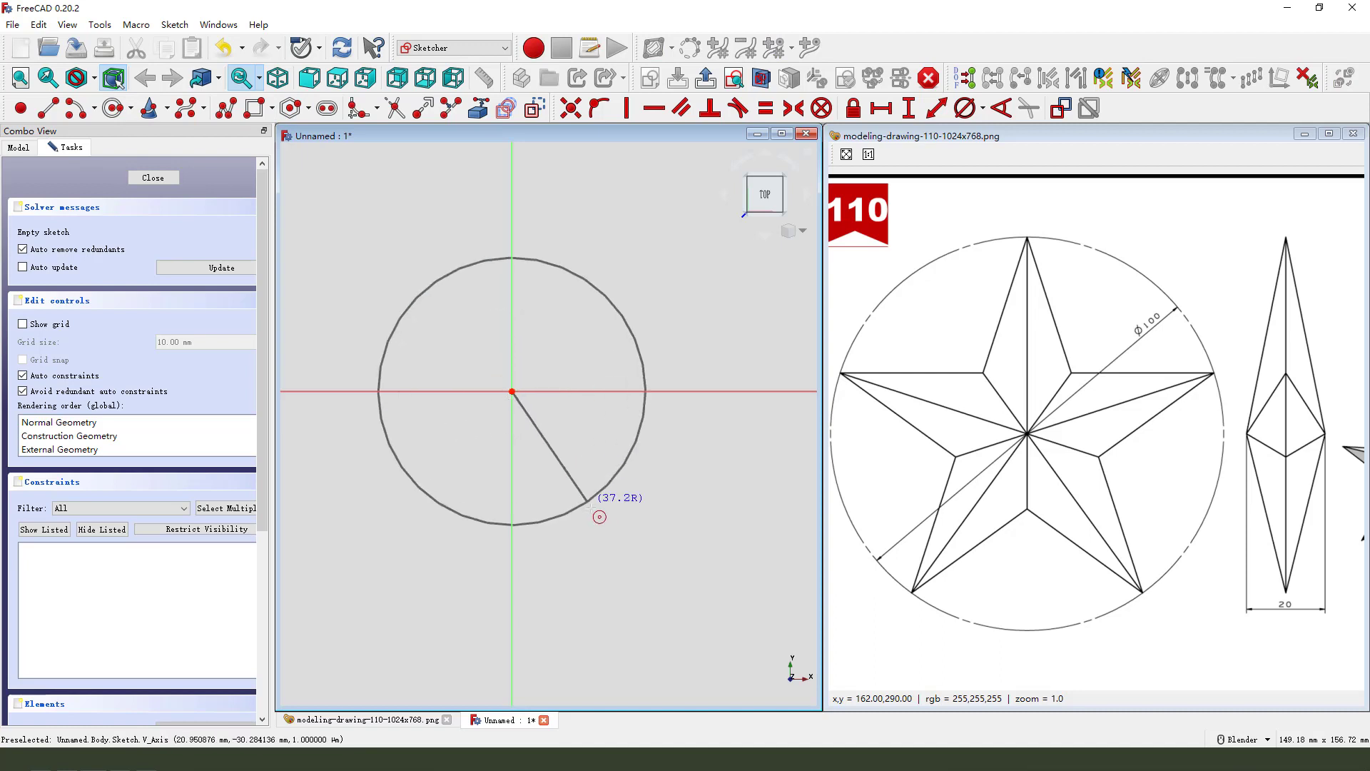
{"action": "left_click", "coordinate": [618, 528]}
{"action": "scroll", "coordinate": [706, 460], "scroll_direction": "down", "scroll_amount": 2}
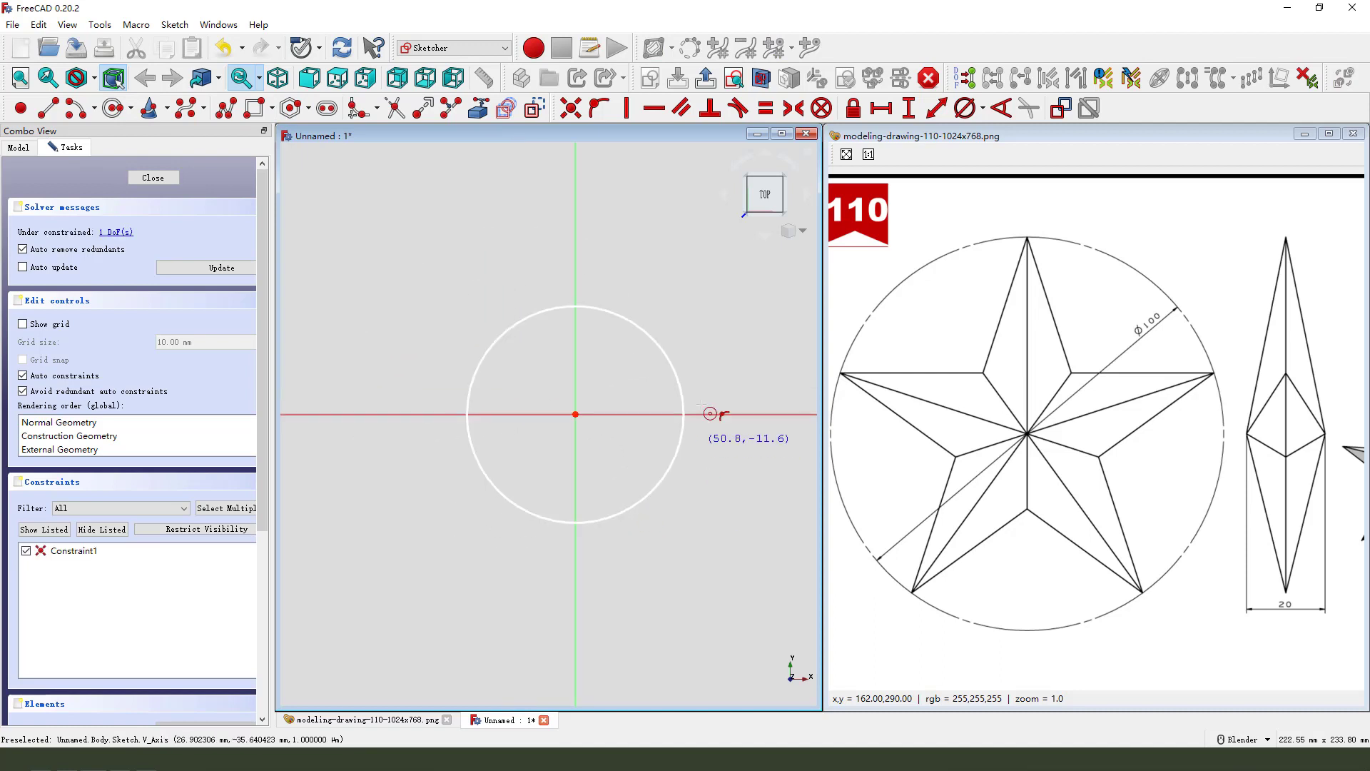
{"action": "left_click", "coordinate": [667, 349]}
{"action": "left_click", "coordinate": [971, 112]}
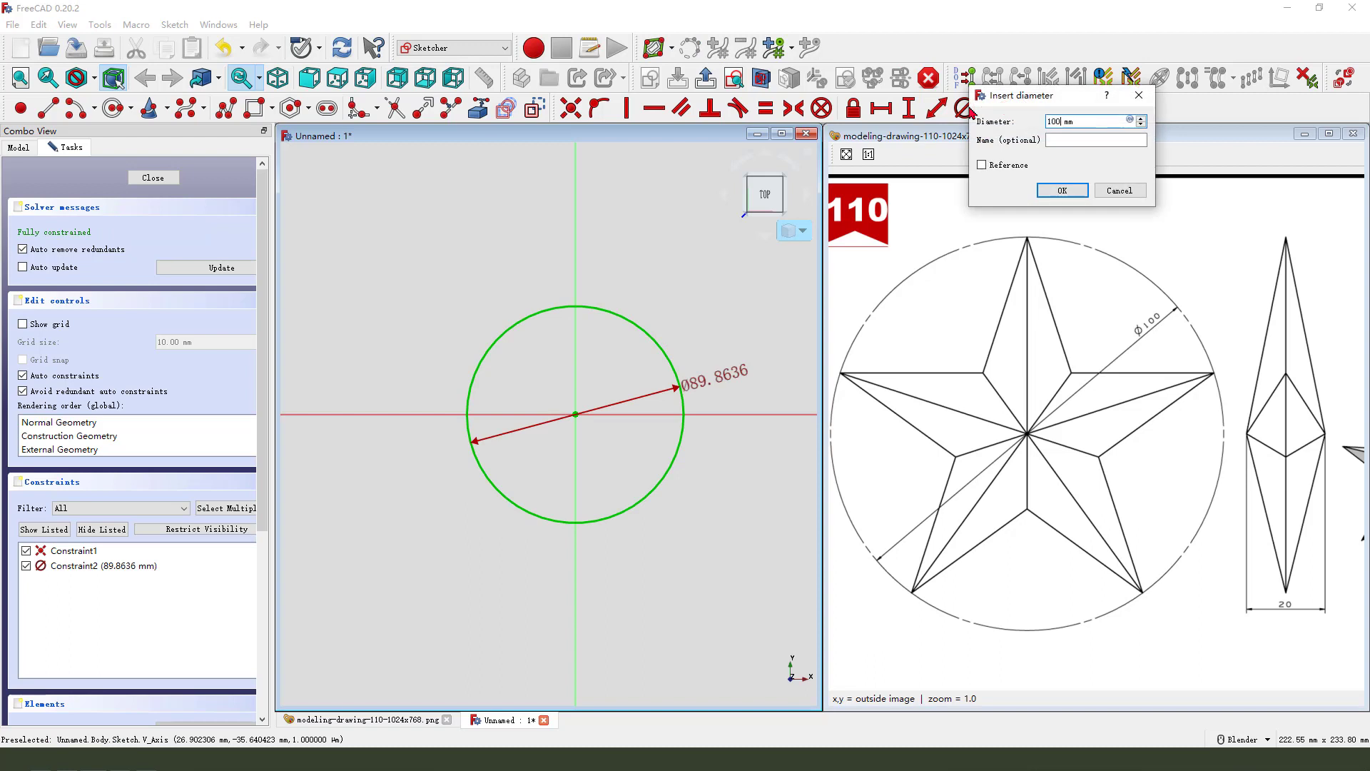
{"action": "key", "text": "Return"}
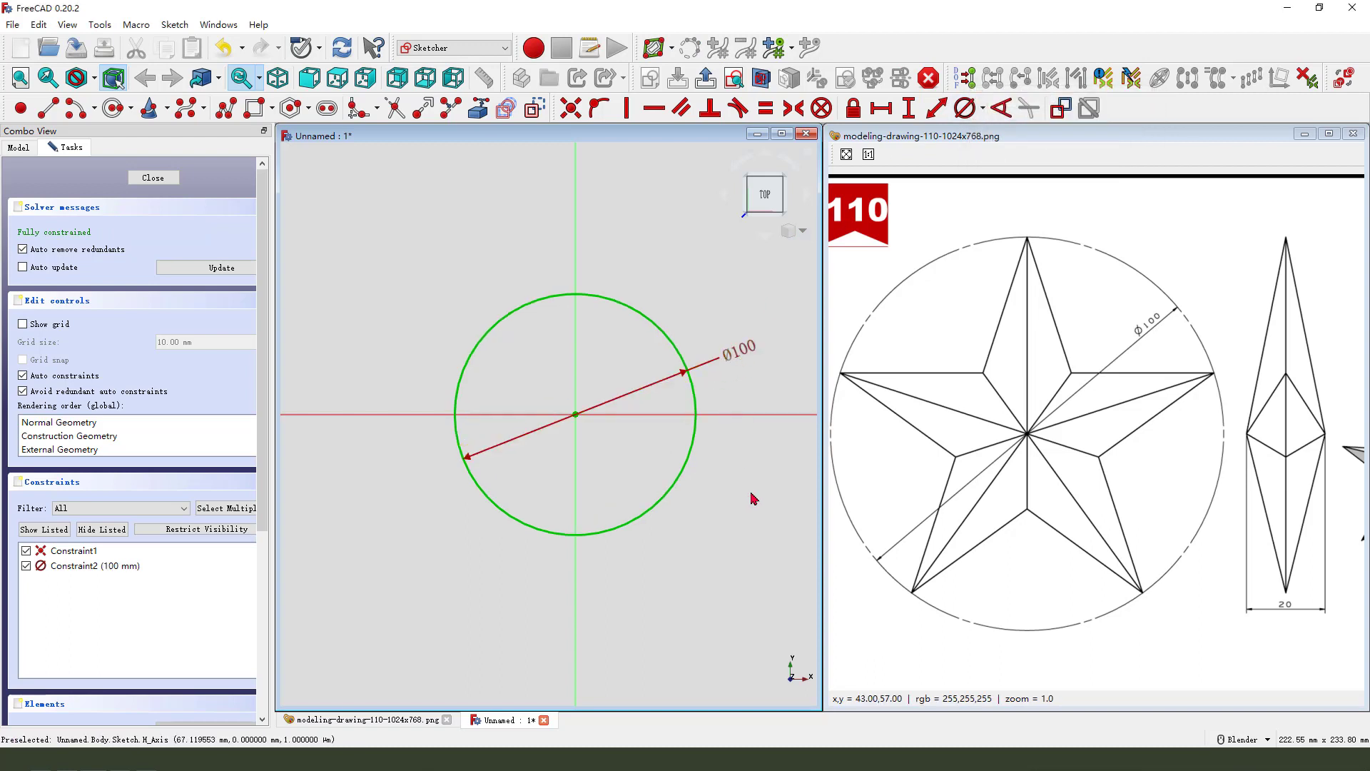
- Draw a closed, ten-sided polyline inside the circle, roughly outlining the five-pointed star with its upper-left arm edge horizontal
{"action": "scroll", "coordinate": [722, 457], "scroll_direction": "up", "scroll_amount": 1}
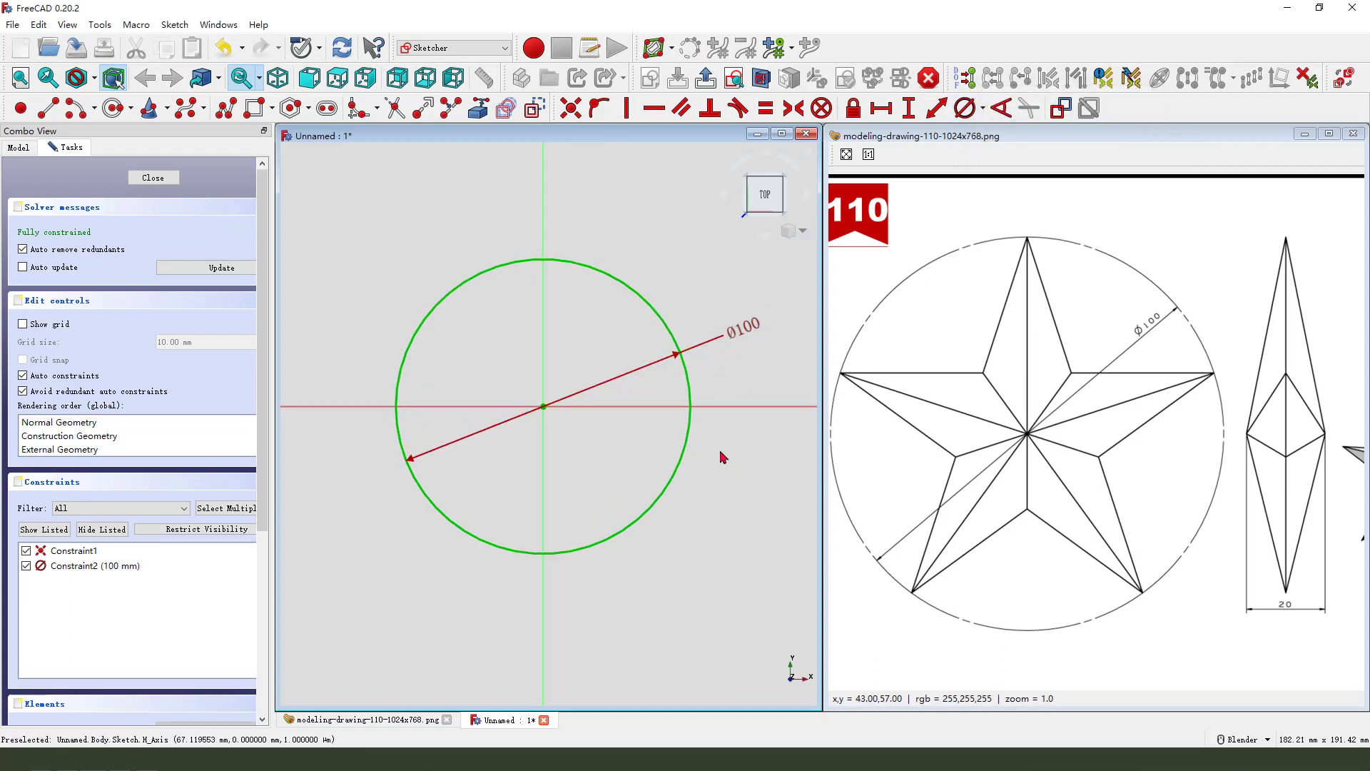
{"action": "left_click", "coordinate": [226, 107]}
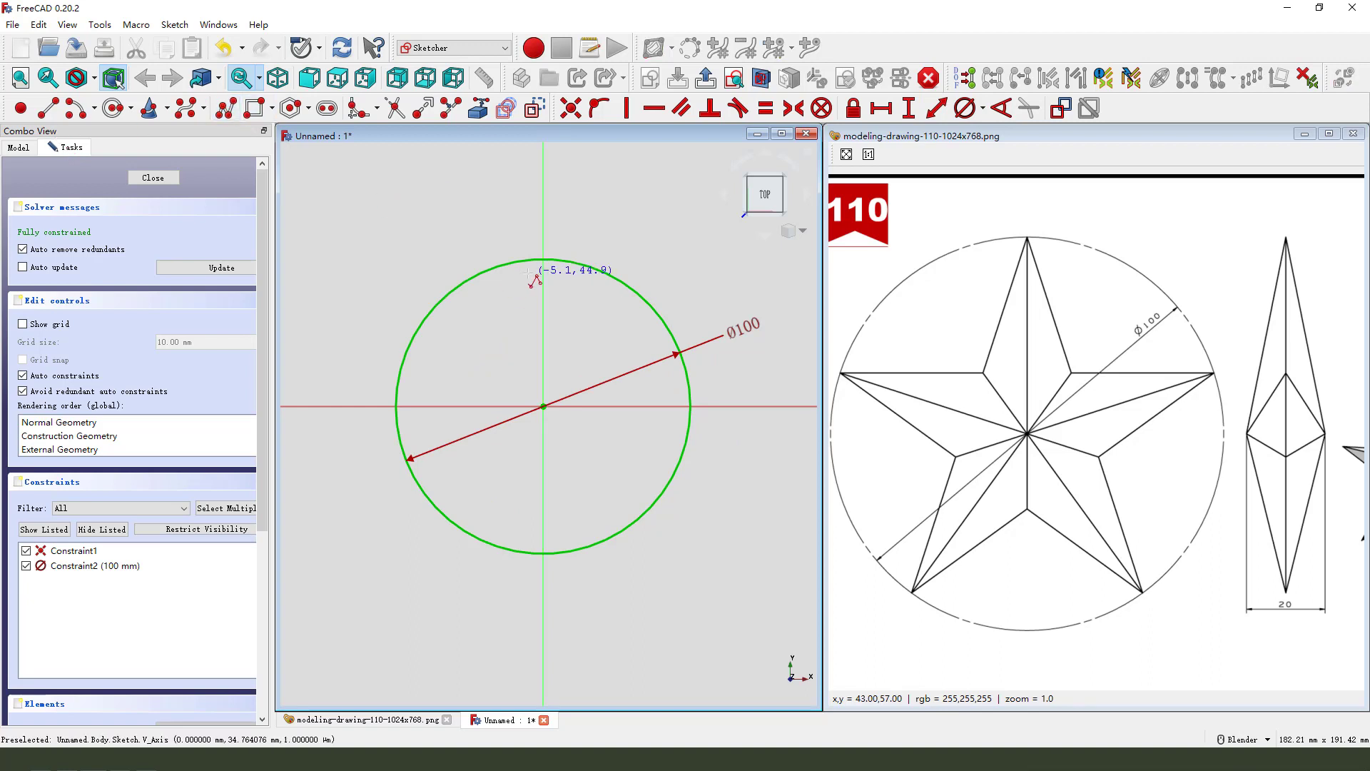
{"action": "left_click", "coordinate": [529, 274]}
{"action": "left_click", "coordinate": [486, 352]}
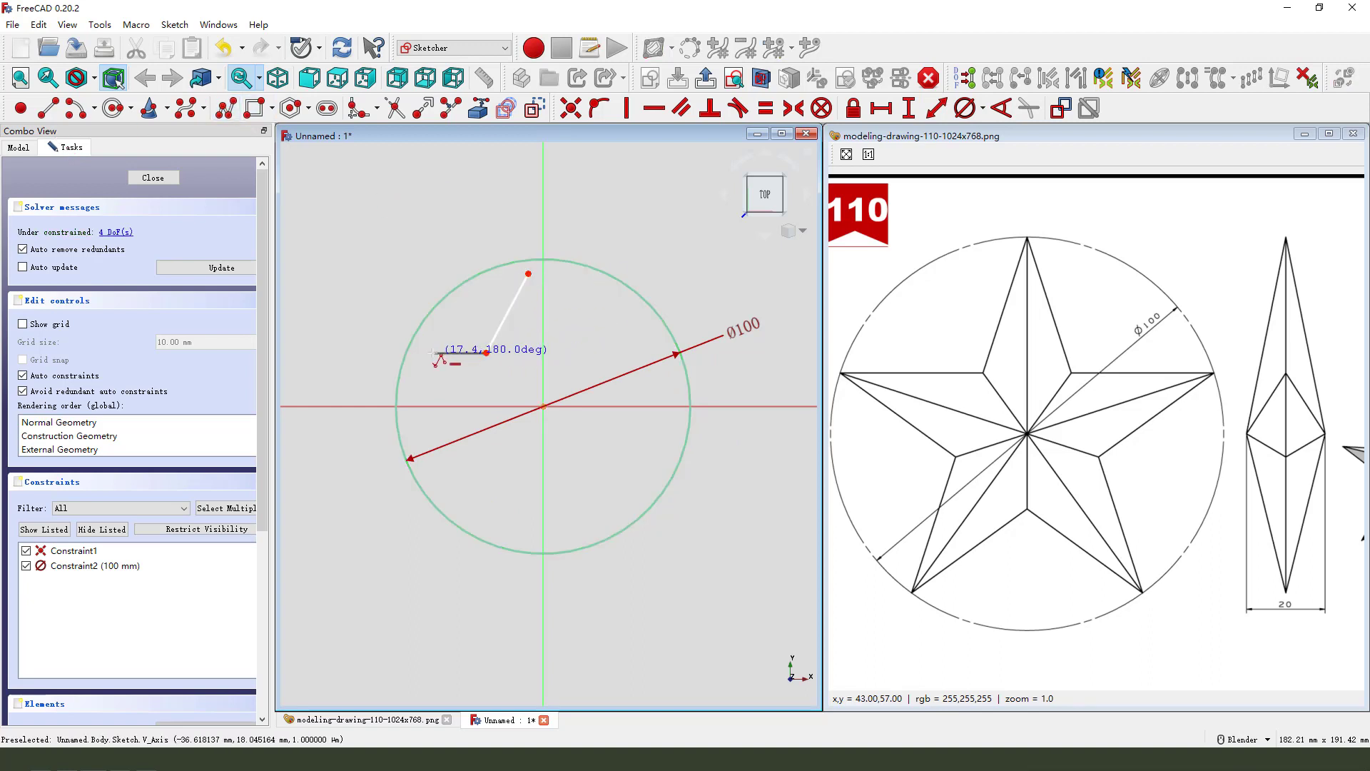
{"action": "left_click", "coordinate": [426, 353]}
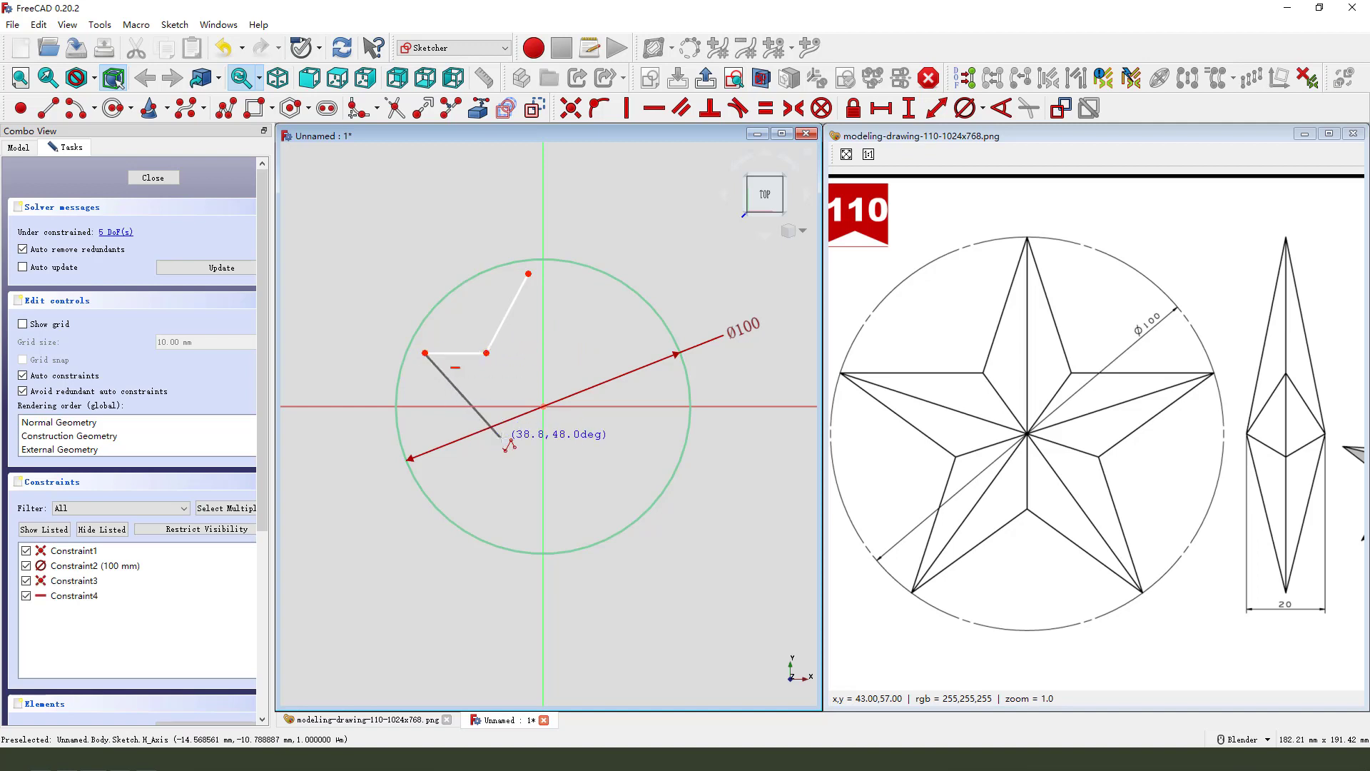
{"action": "left_click", "coordinate": [496, 435]}
{"action": "left_click", "coordinate": [466, 511]}
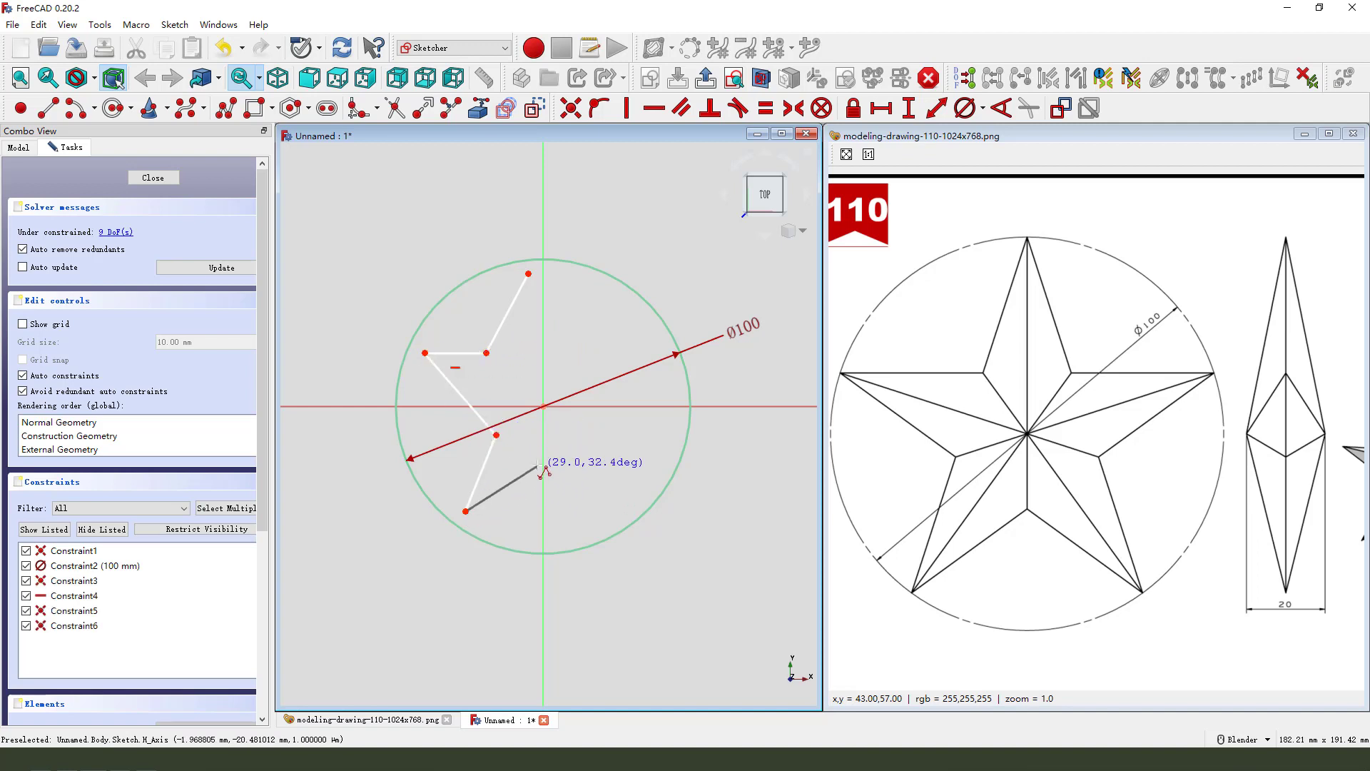
{"action": "left_click", "coordinate": [543, 457]}
{"action": "left_click", "coordinate": [605, 513]}
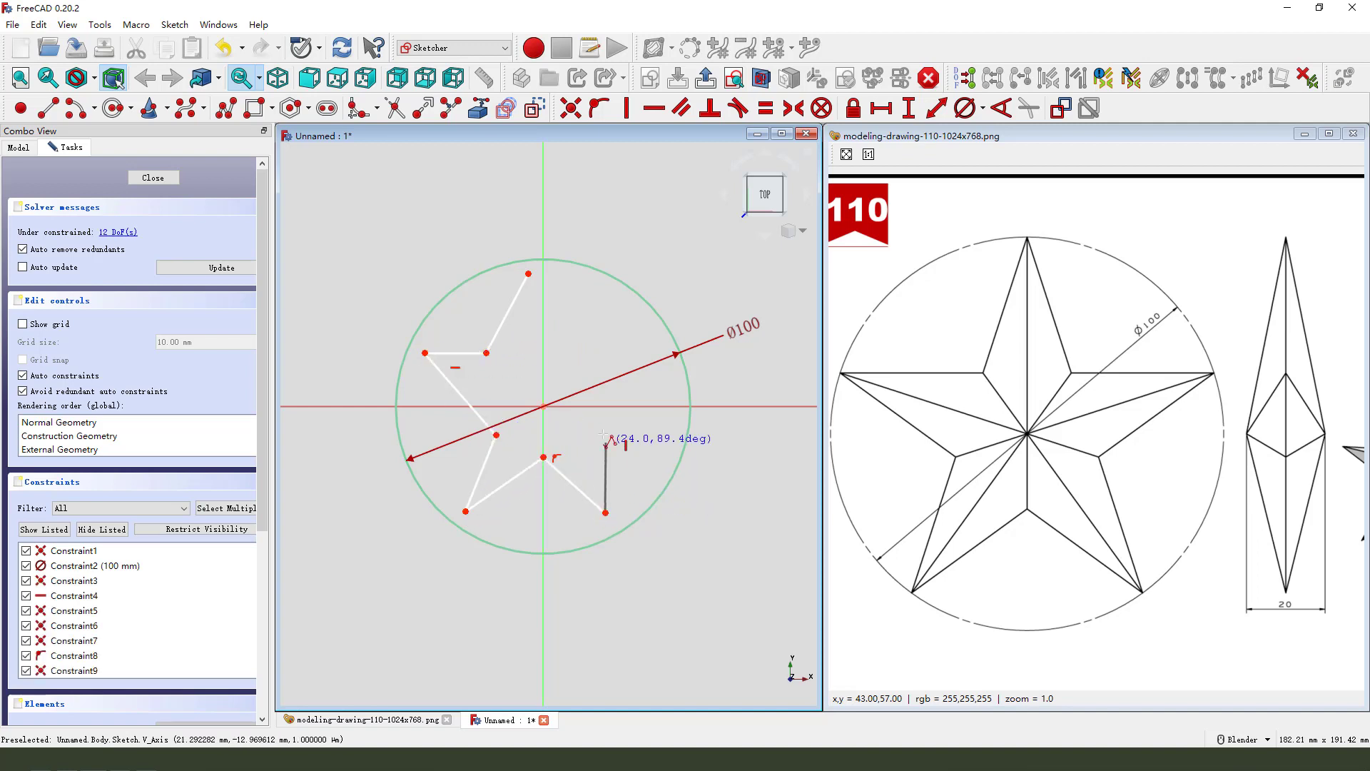
{"action": "left_click", "coordinate": [584, 427]}
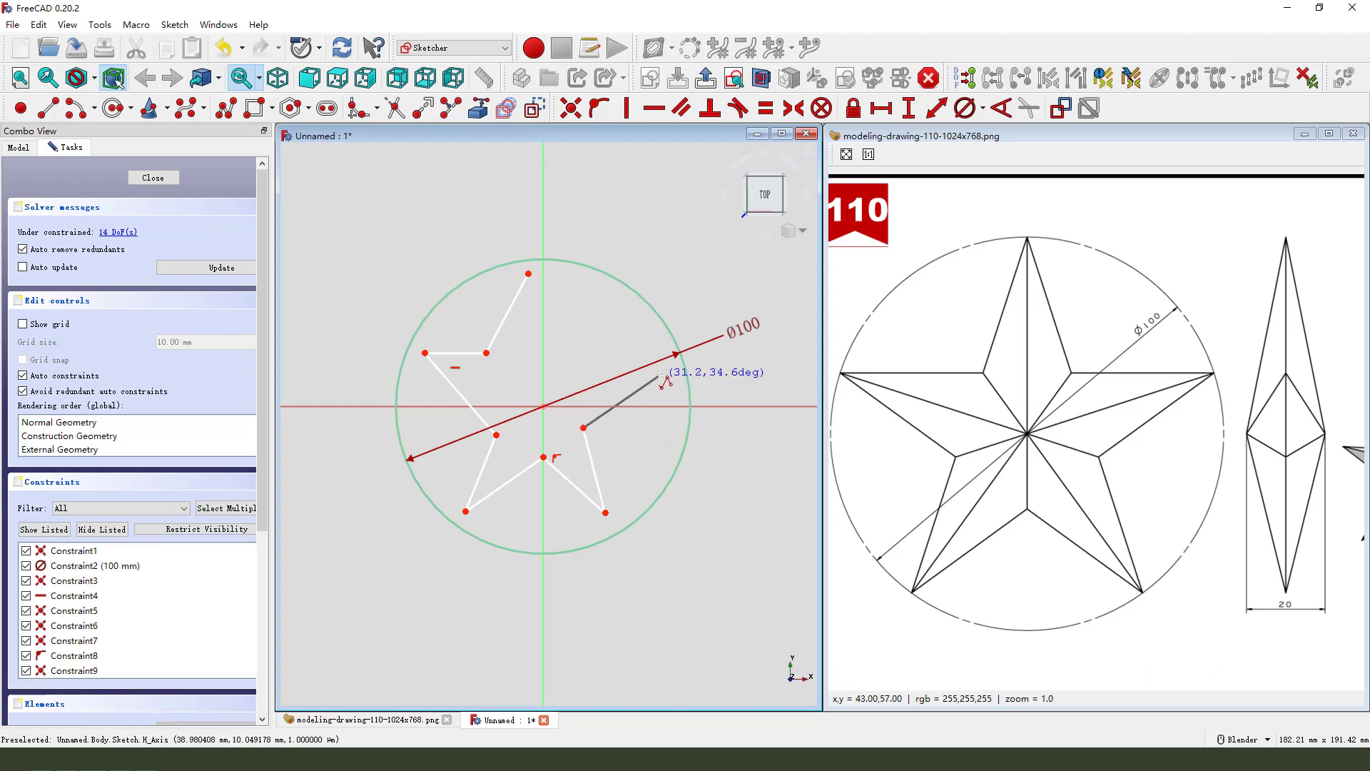
{"action": "left_click", "coordinate": [664, 374]}
{"action": "left_click", "coordinate": [564, 371]}
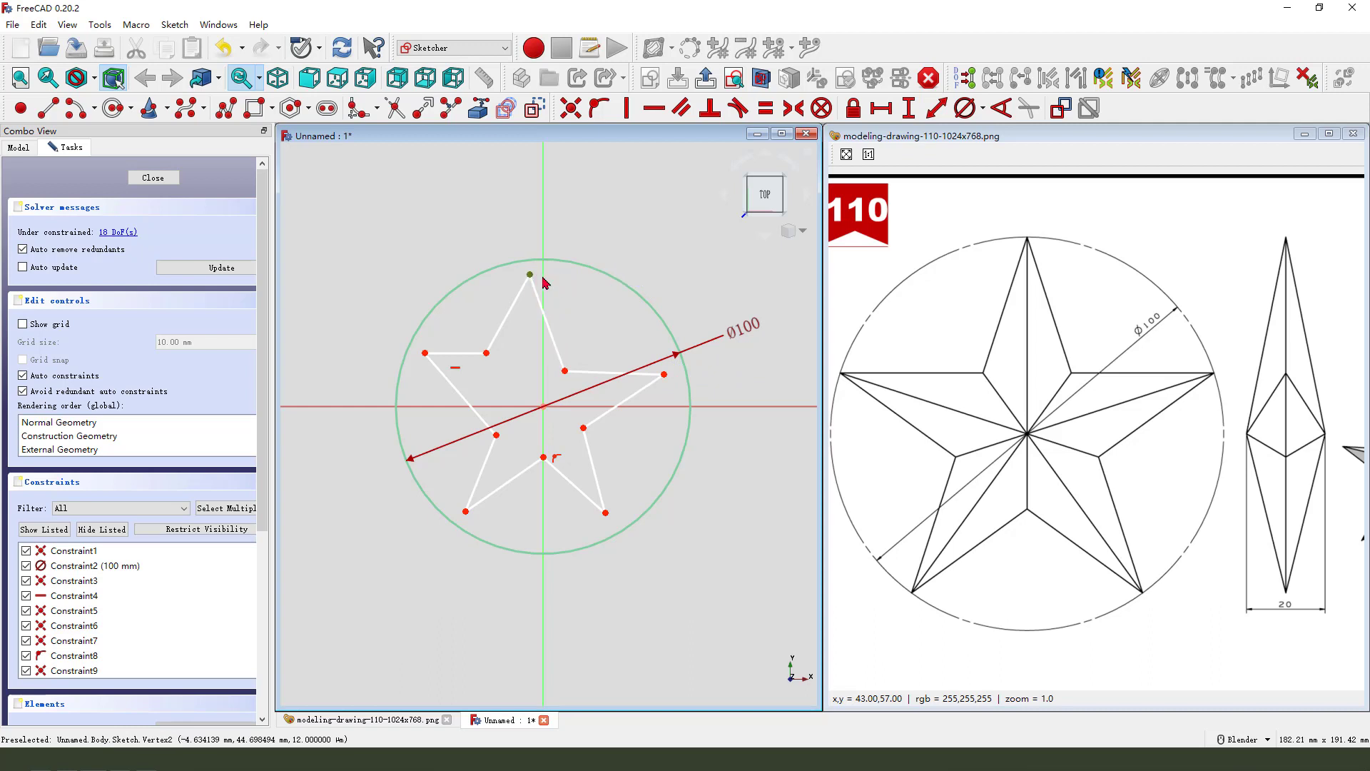
{"action": "left_click", "coordinate": [543, 280]}
{"action": "left_click", "coordinate": [509, 312]}
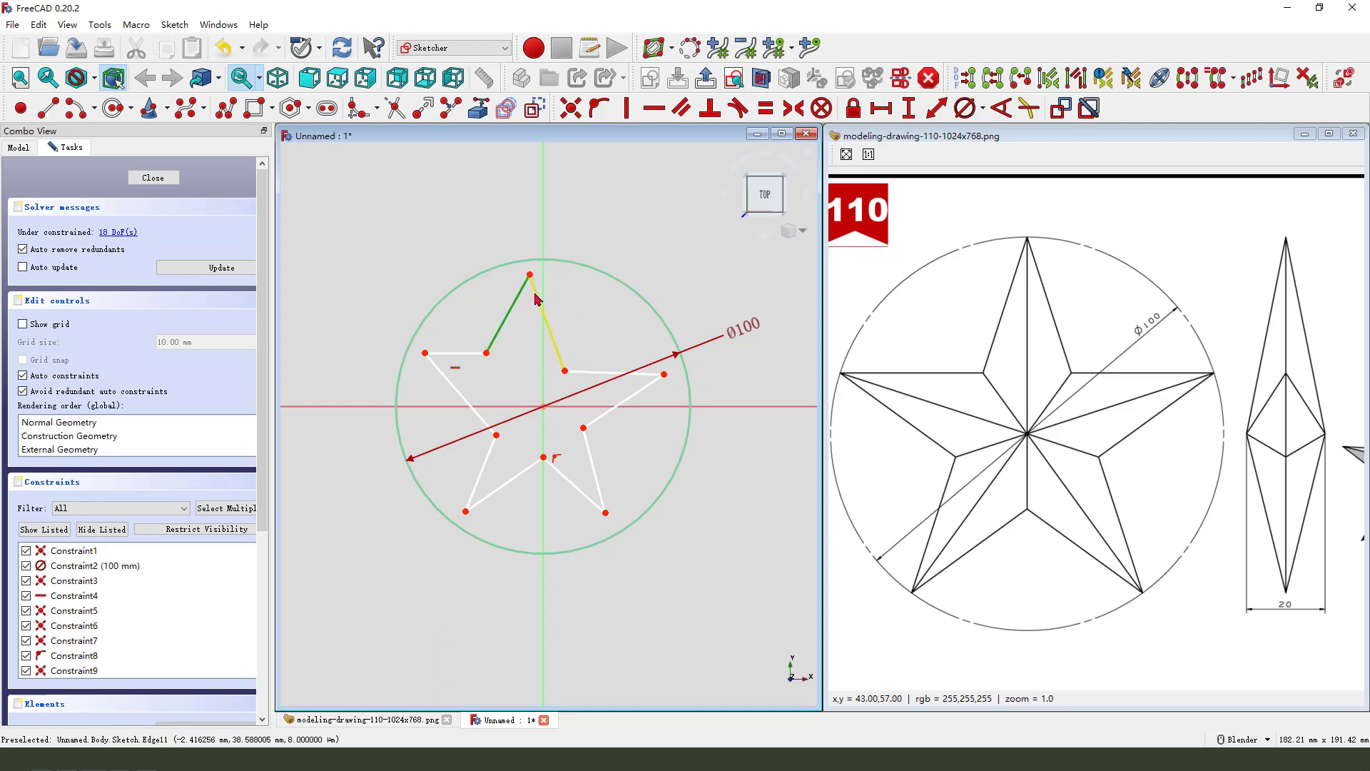
{"action": "left_click", "coordinate": [546, 321]}
{"action": "left_click", "coordinate": [456, 353]}
{"action": "left_click", "coordinate": [457, 399]}
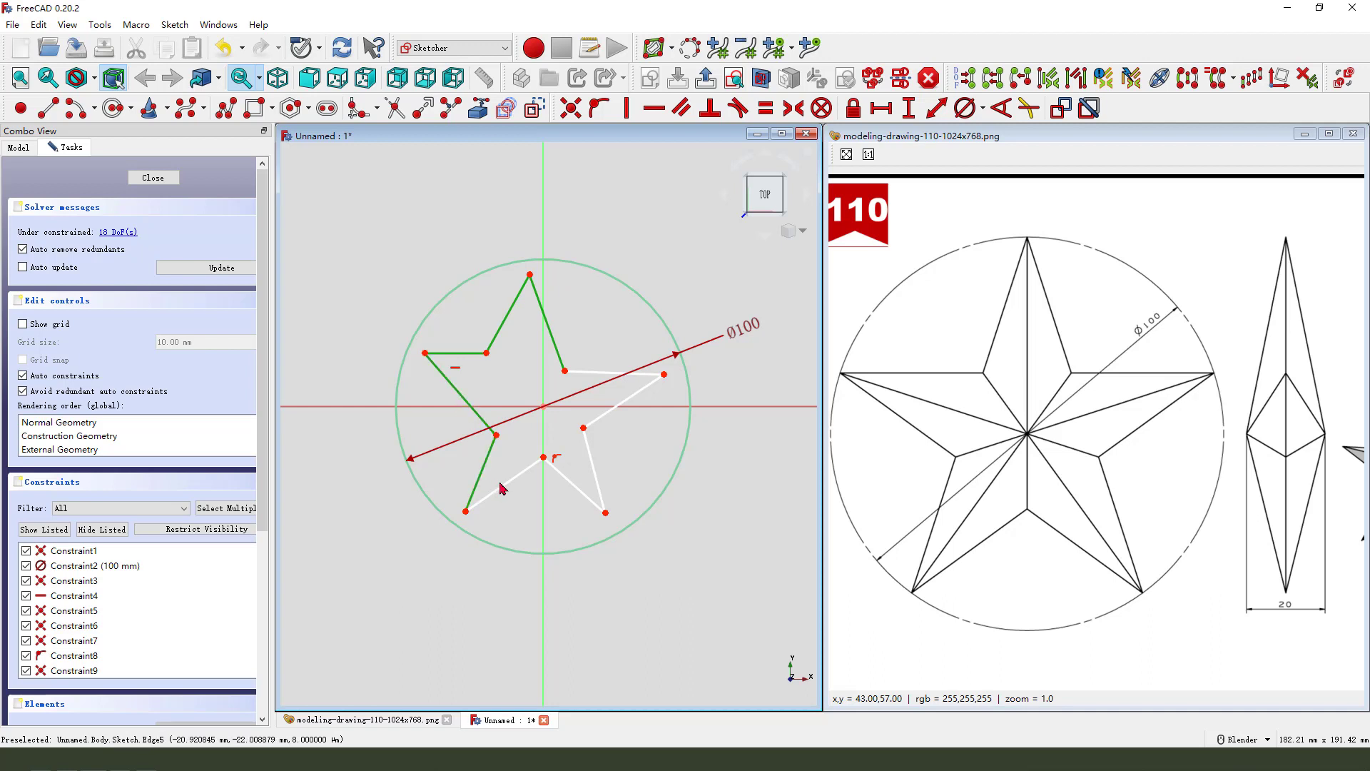
{"action": "left_click", "coordinate": [503, 489]}
{"action": "left_click", "coordinate": [558, 474]}
- Constrain all ten edges of the star outline to equal length
{"action": "left_click", "coordinate": [591, 447]}
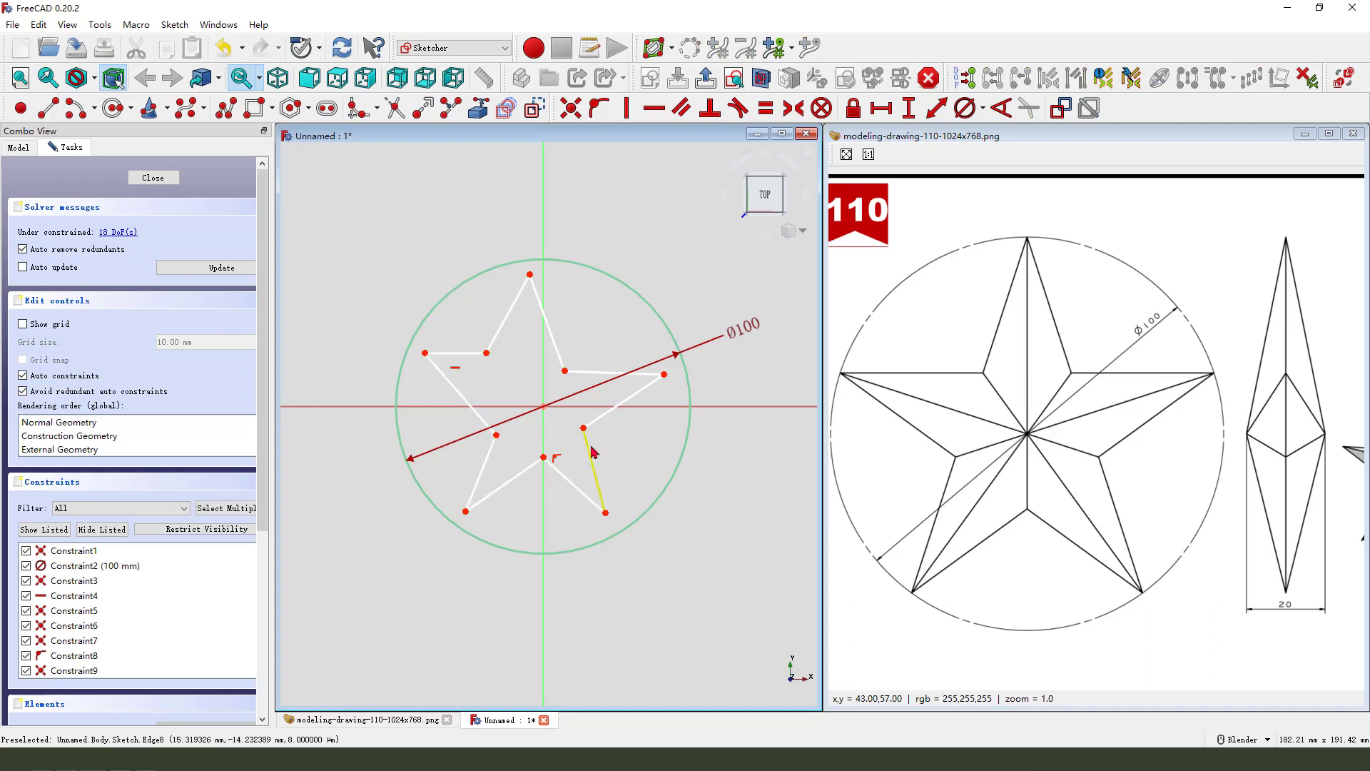
{"action": "left_click", "coordinate": [602, 436]}
{"action": "left_click", "coordinate": [606, 414]}
{"action": "left_click", "coordinate": [593, 372]}
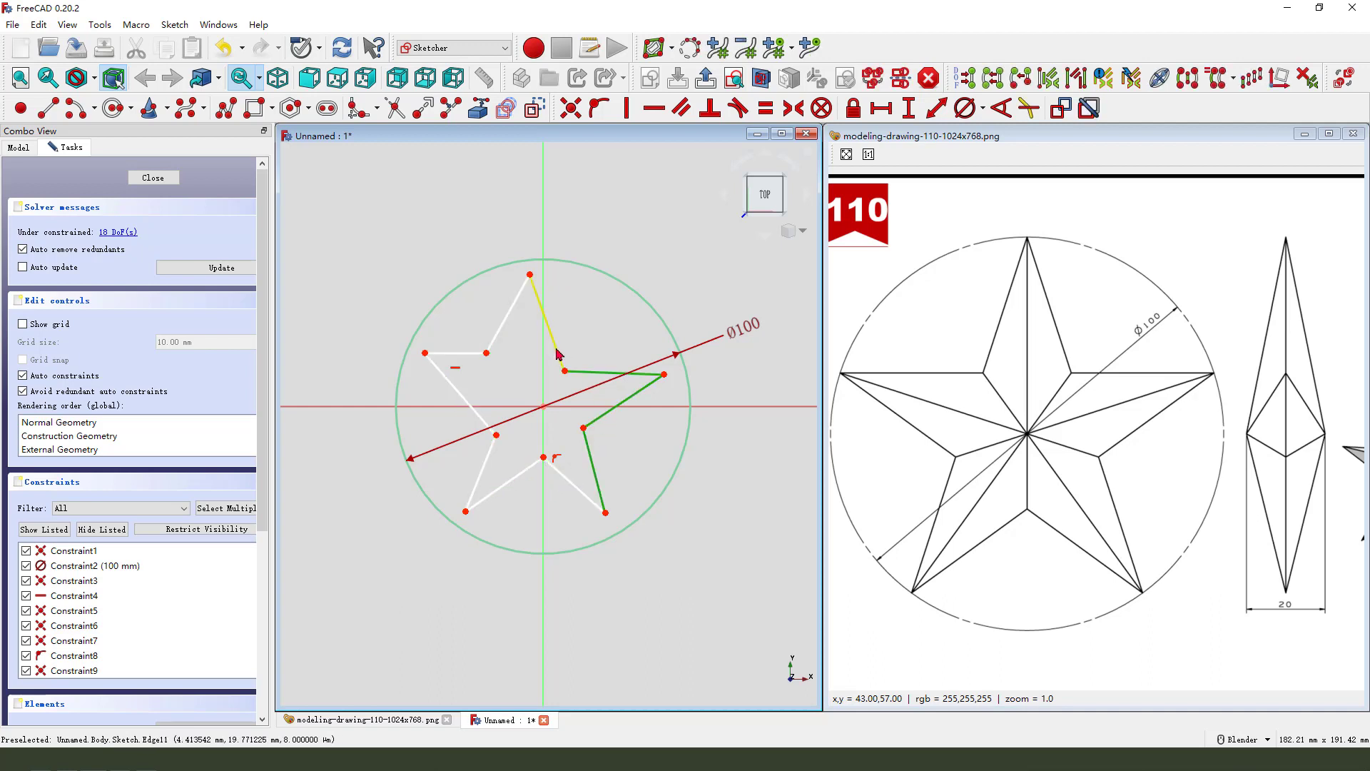
{"action": "left_click", "coordinate": [546, 320]}
{"action": "left_click", "coordinate": [499, 336]}
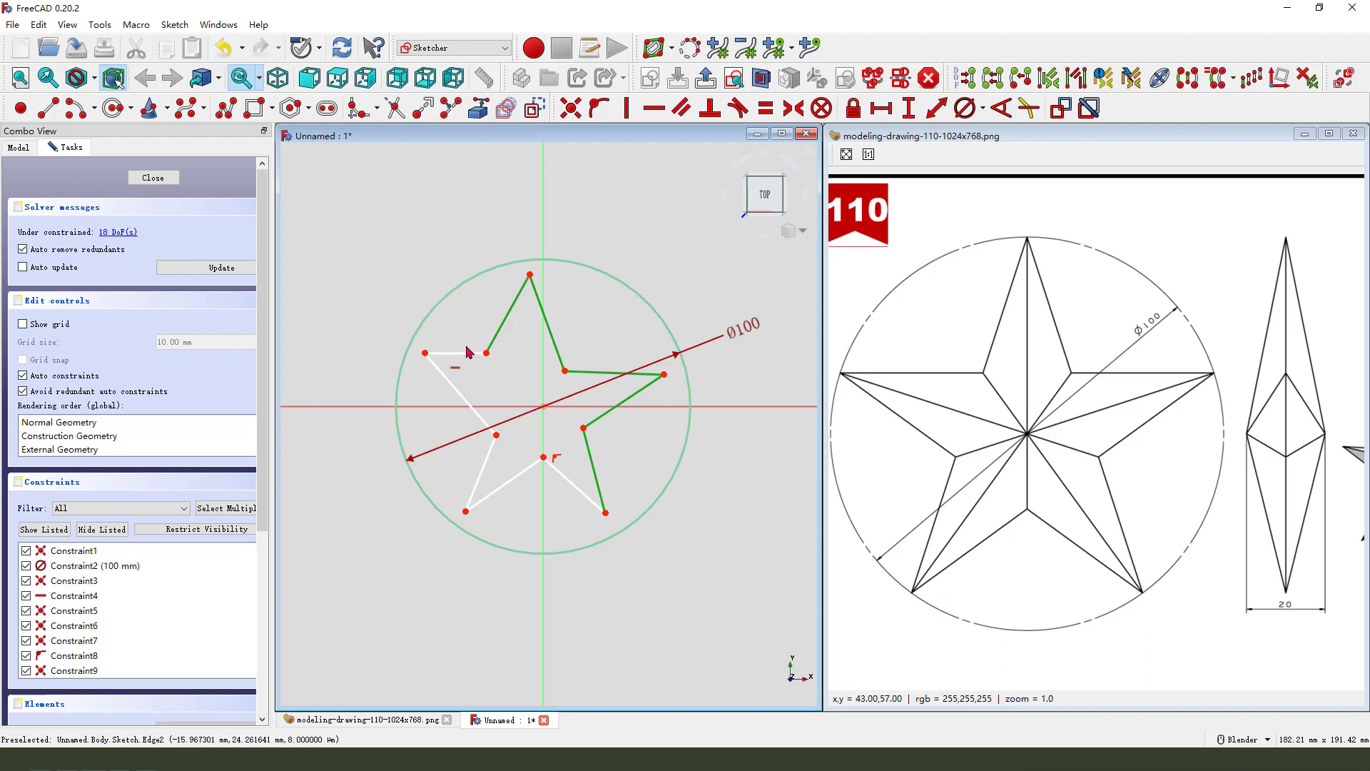
{"action": "left_click", "coordinate": [456, 388]}
{"action": "left_click", "coordinate": [481, 472]}
{"action": "left_click", "coordinate": [504, 484]}
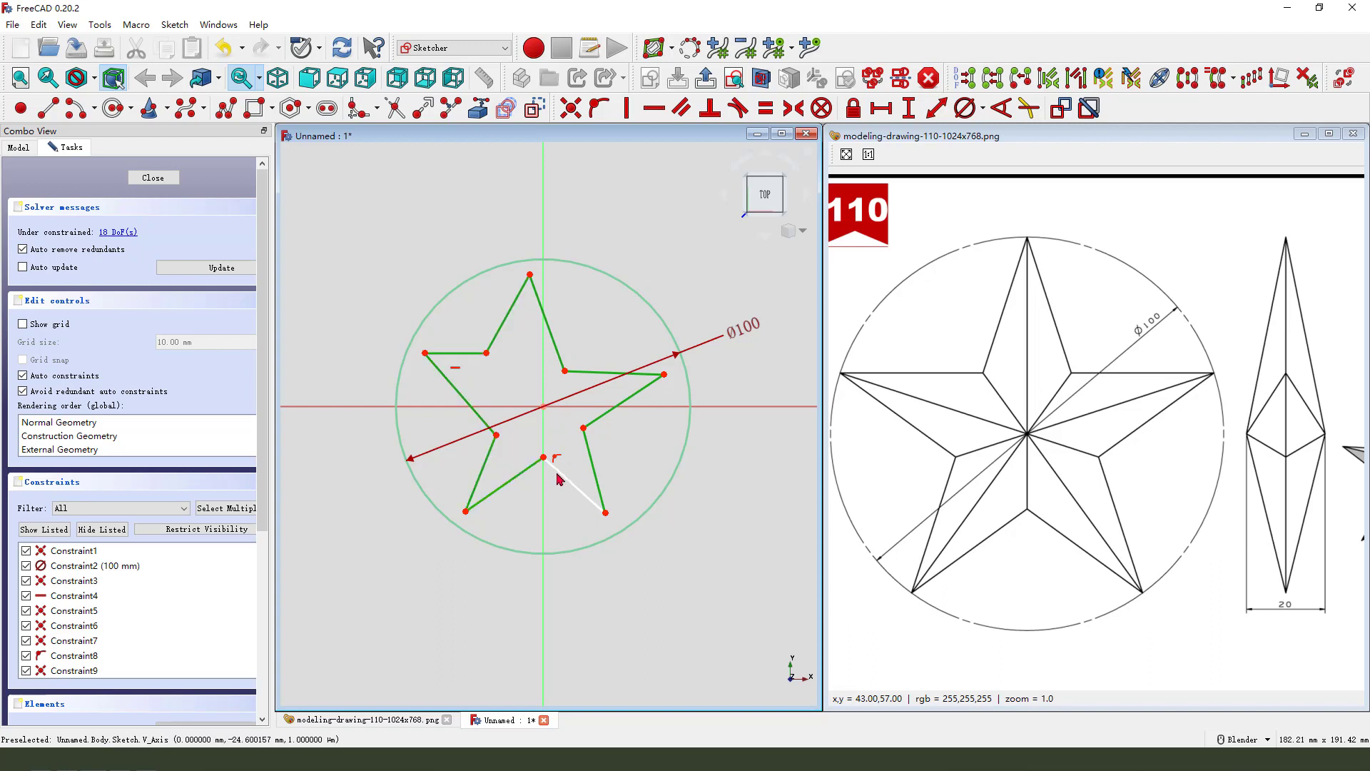
{"action": "left_click", "coordinate": [765, 108]}
- Constrain the upper edge of the star's upper-right arm to be horizontal
{"action": "scroll", "coordinate": [561, 444], "scroll_direction": "up", "scroll_amount": 1}
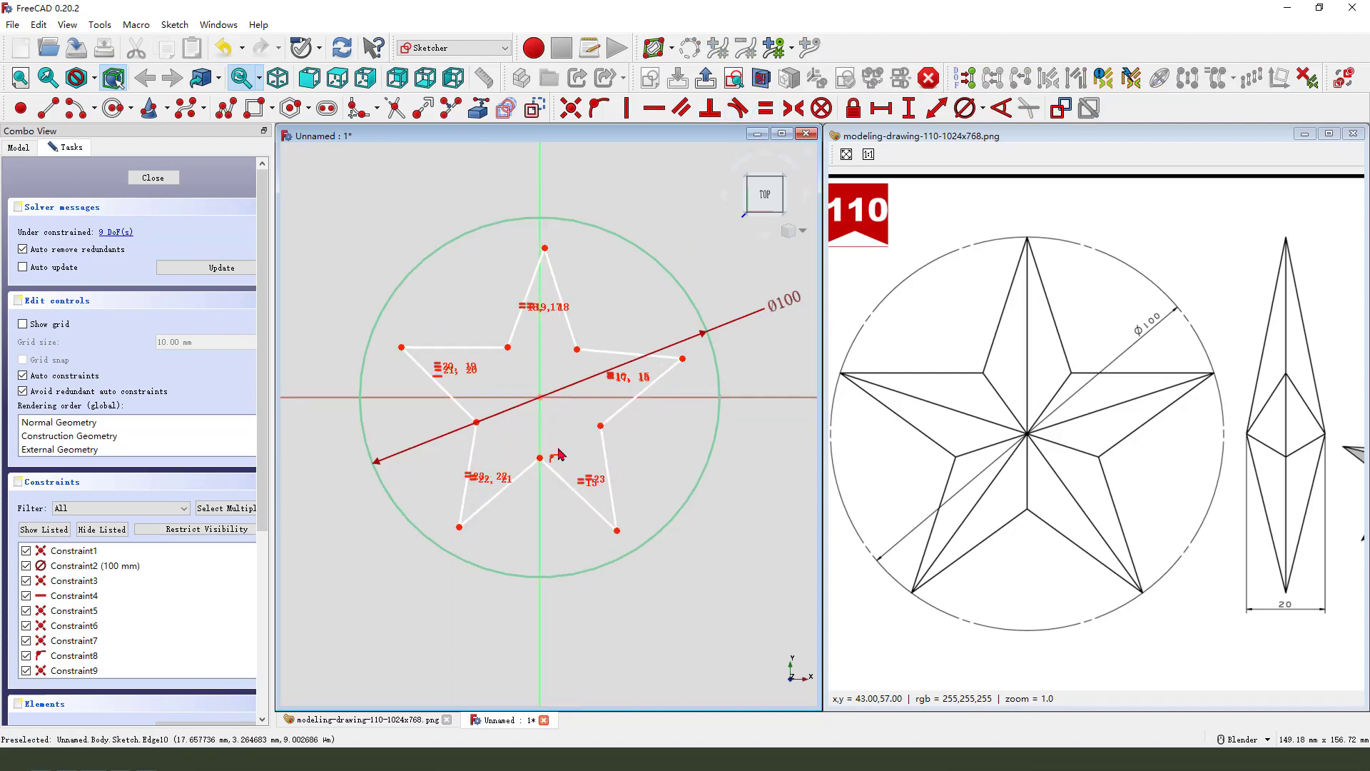
{"action": "left_click", "coordinate": [600, 355]}
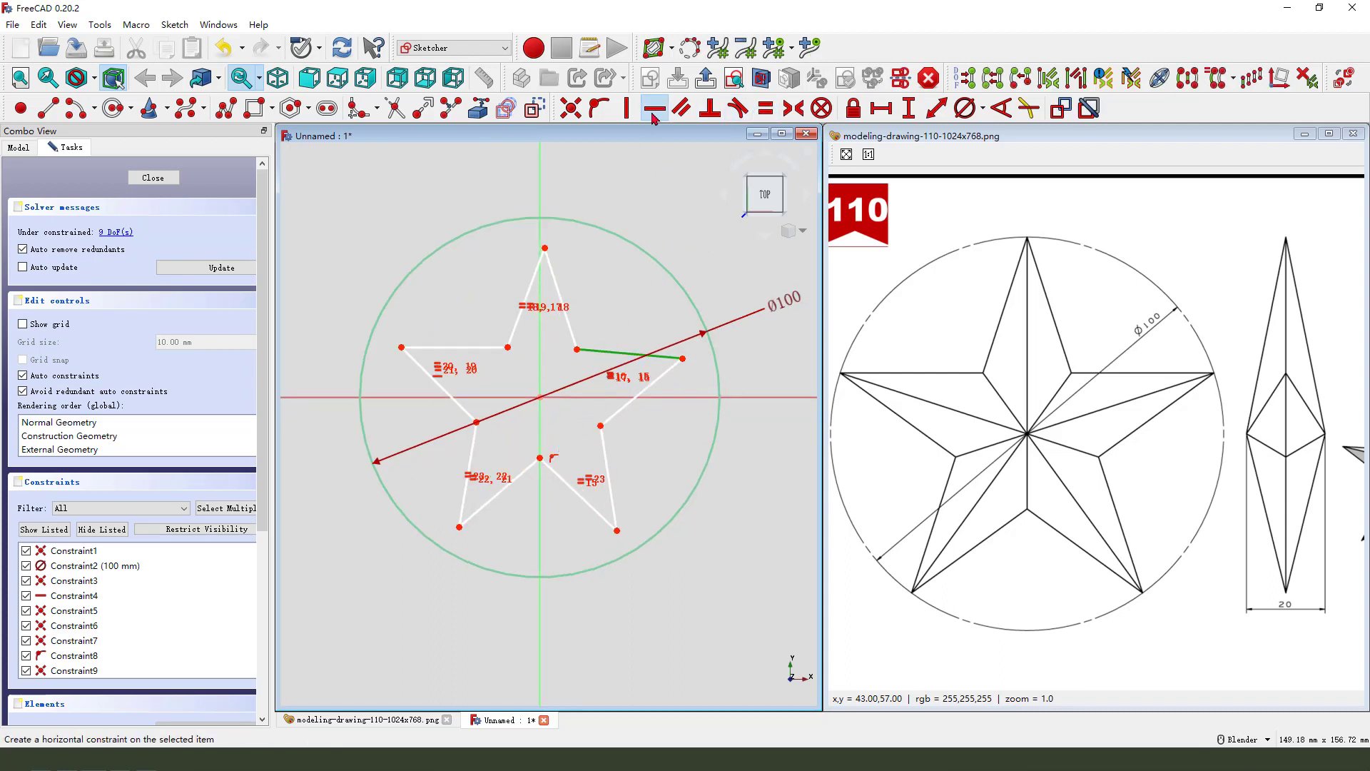
{"action": "left_click", "coordinate": [654, 108]}
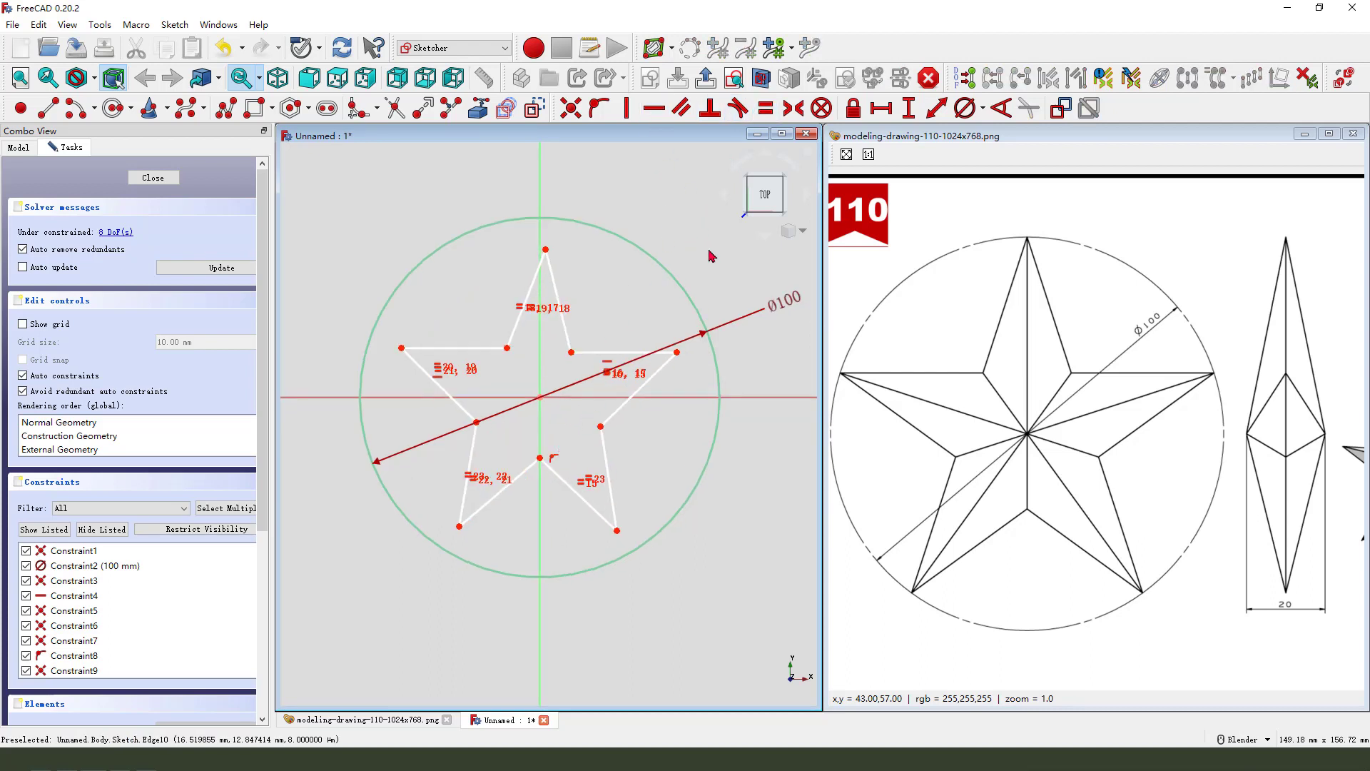
- Constrain the right inner corner onto the line of the top arm's right edge and the bottom inner corner onto the upper-left arm's lower edge line
{"action": "left_click", "coordinate": [601, 427]}
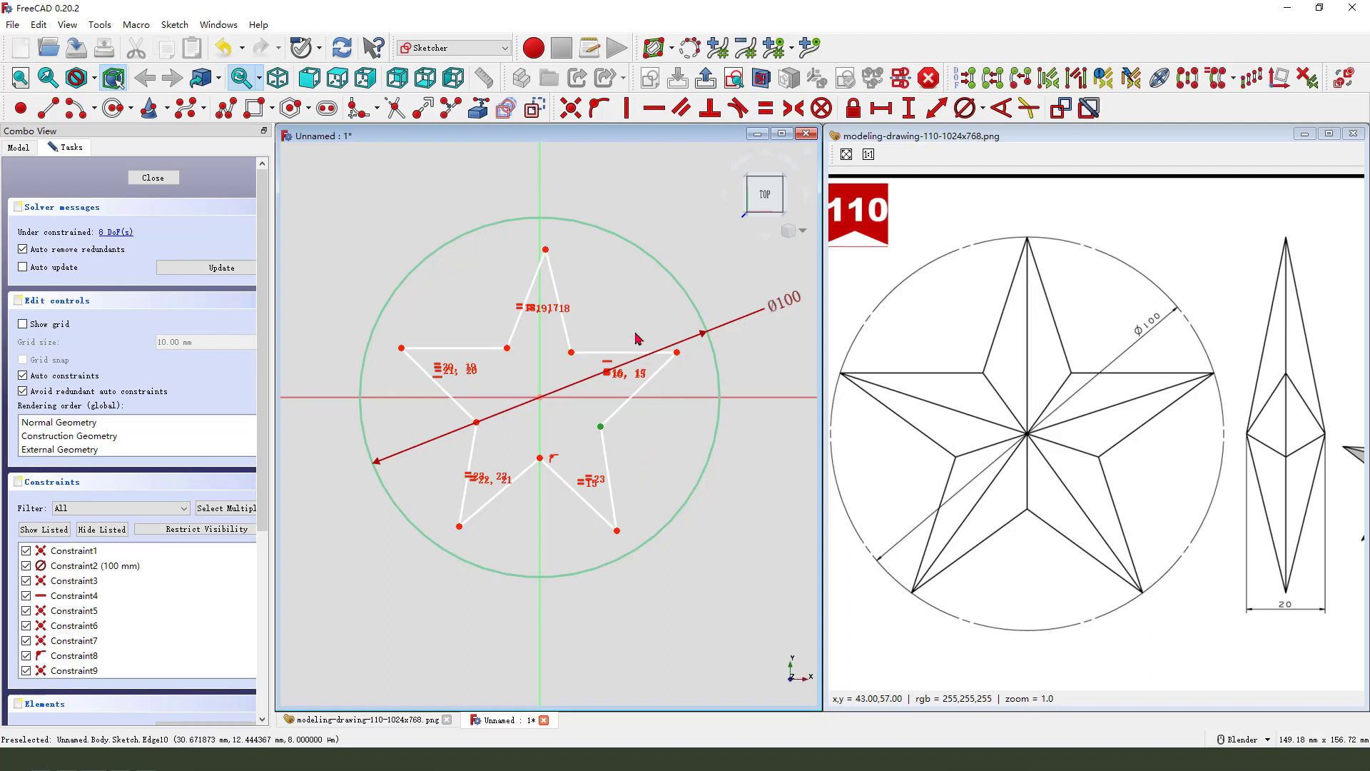
{"action": "left_click", "coordinate": [559, 292]}
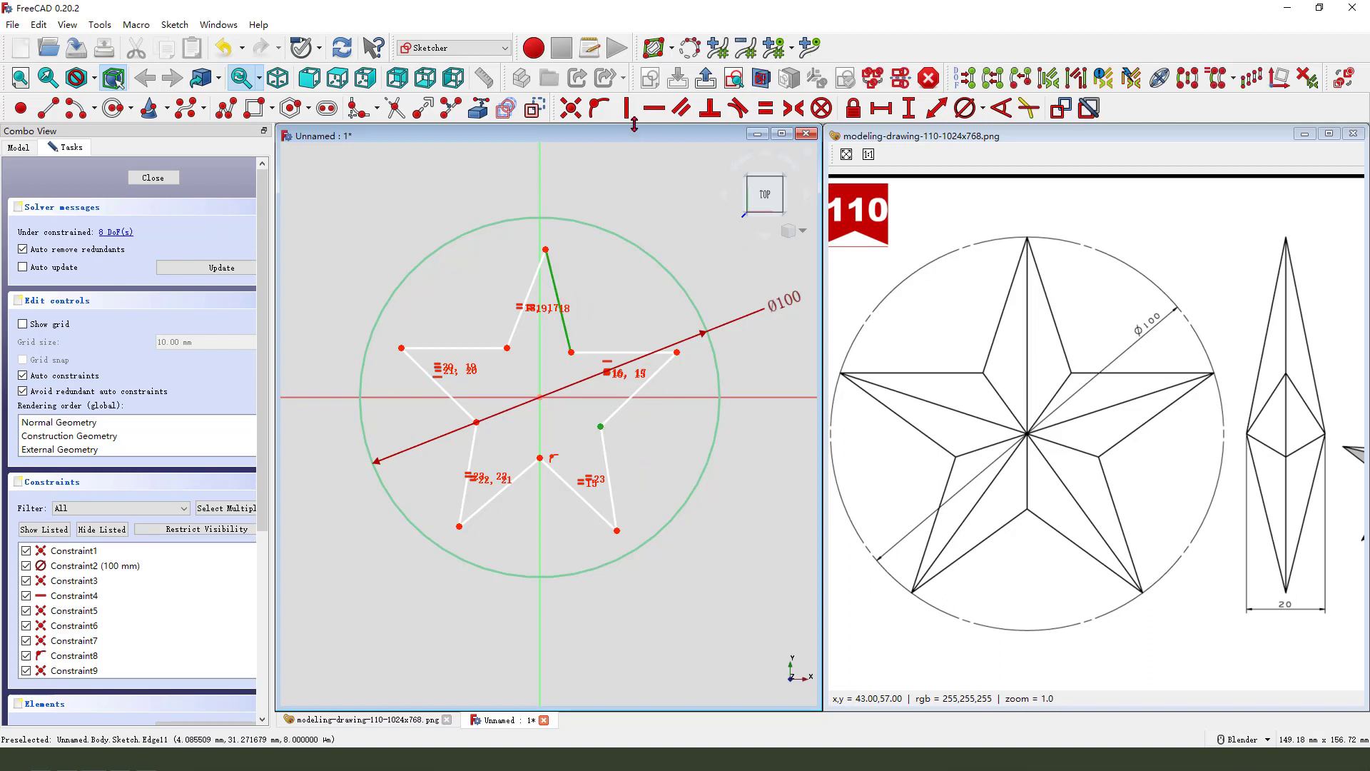
{"action": "left_click", "coordinate": [599, 107]}
{"action": "left_click", "coordinate": [541, 454]}
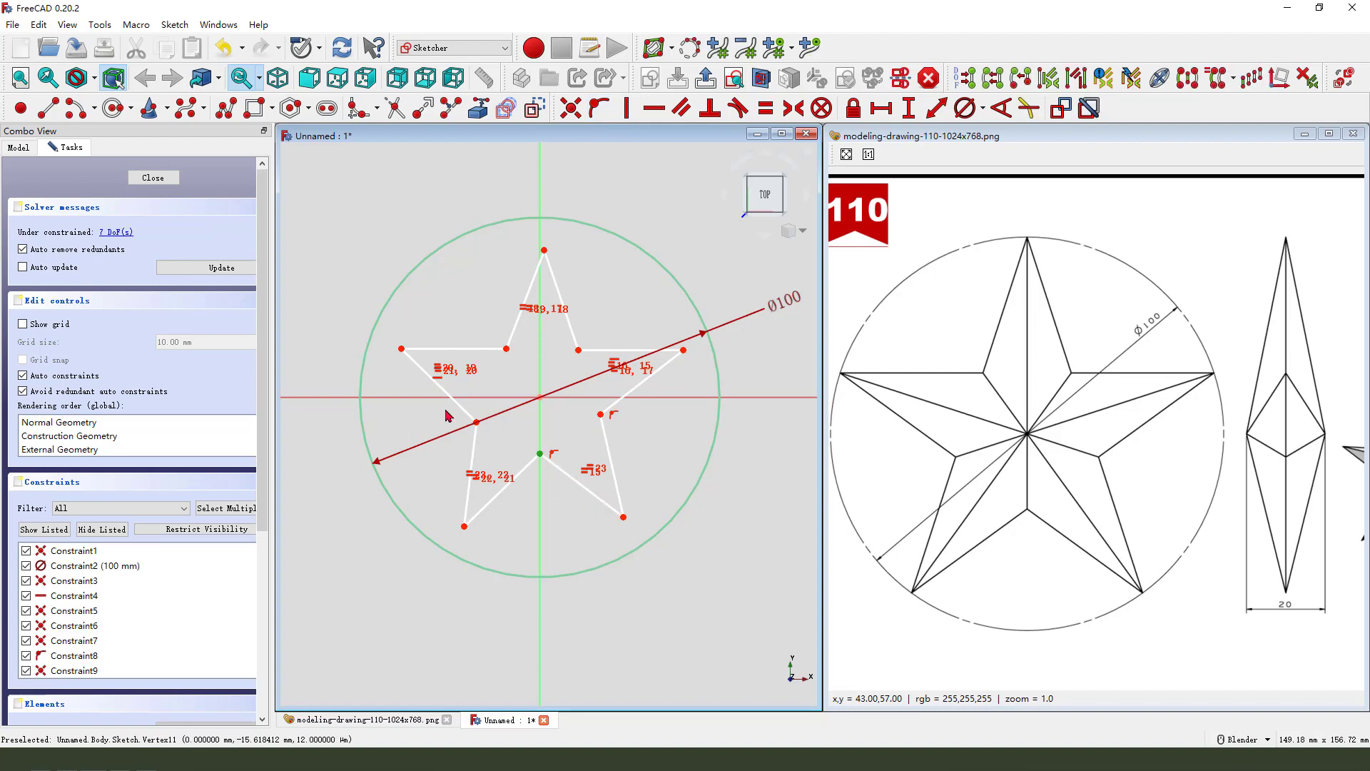
{"action": "left_click", "coordinate": [439, 386]}
{"action": "left_click", "coordinate": [599, 108]}
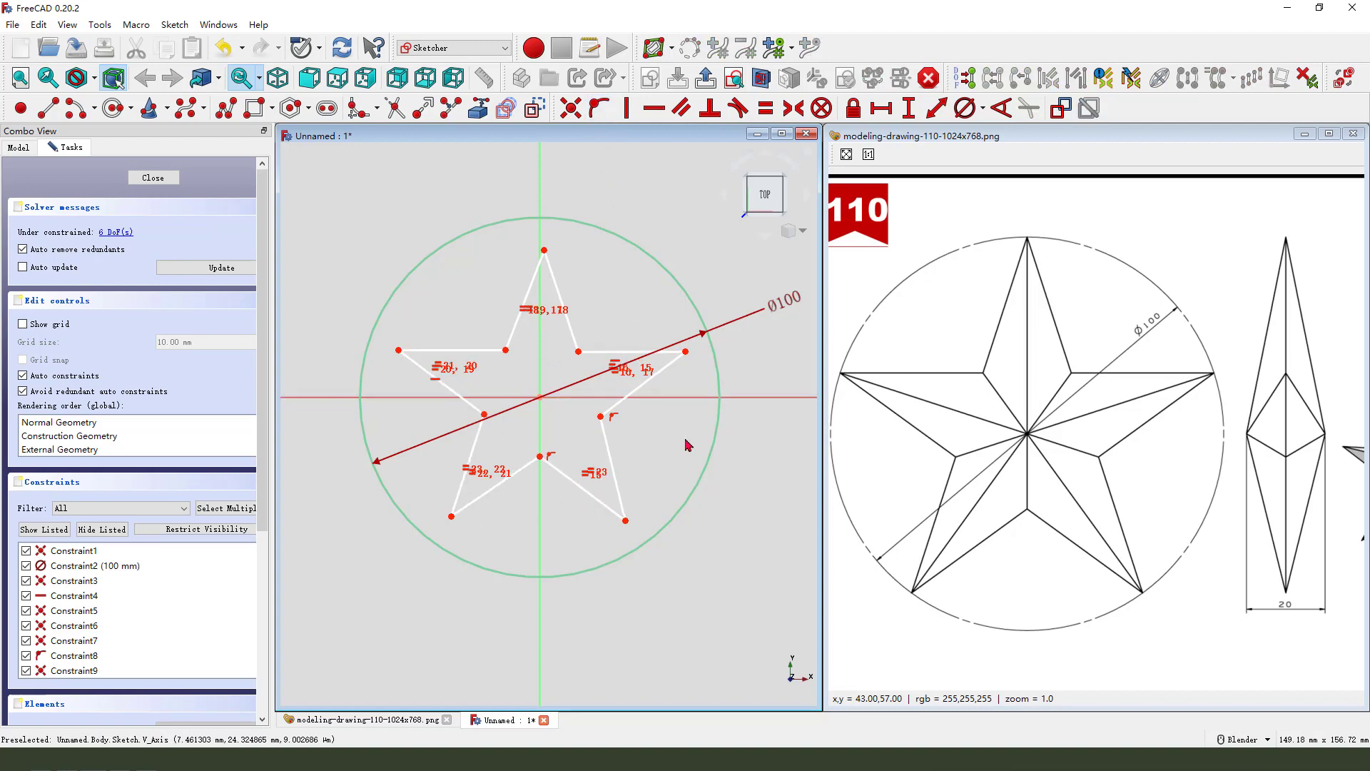
- Constrain all five outer tips of the star to lie on the 100 mm circle
{"action": "left_click", "coordinate": [626, 521]}
{"action": "left_click", "coordinate": [685, 351]}
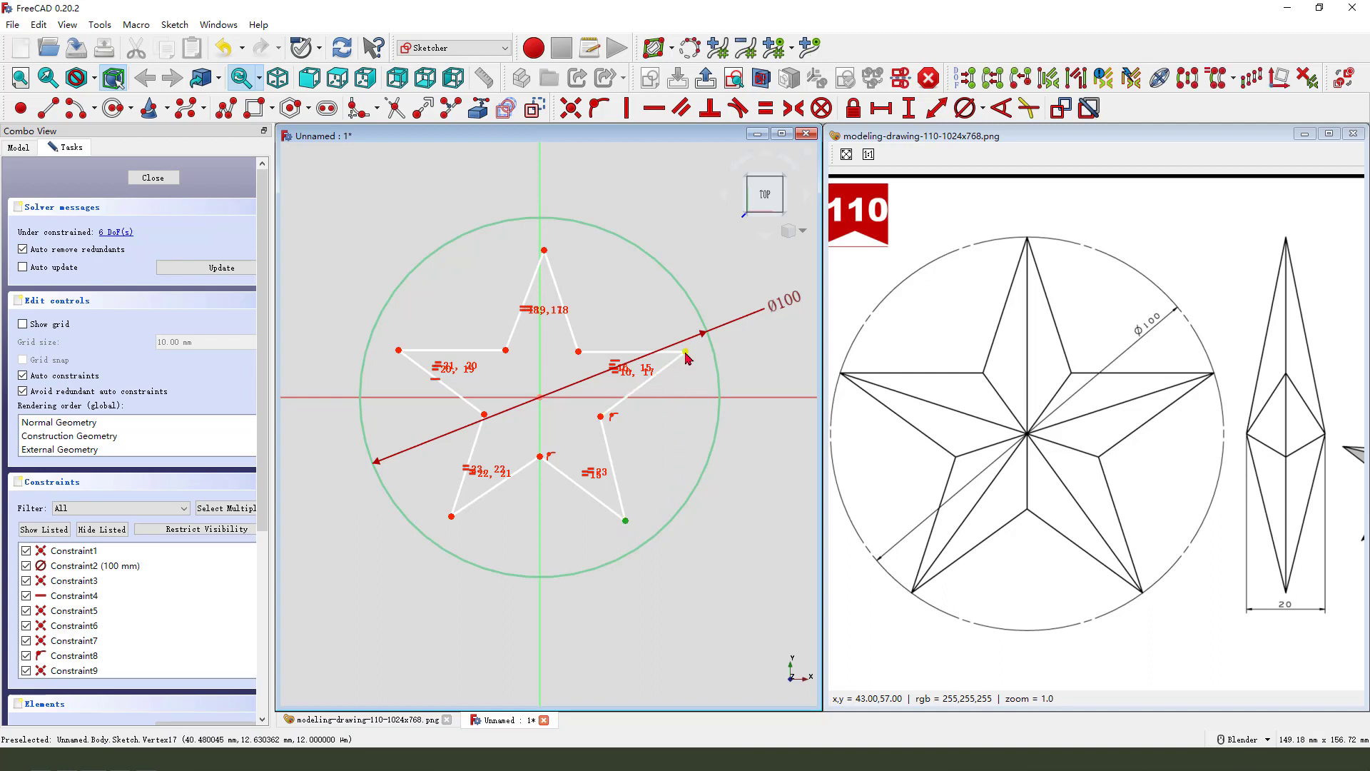
{"action": "left_click", "coordinate": [399, 352]}
{"action": "left_click", "coordinate": [451, 518]}
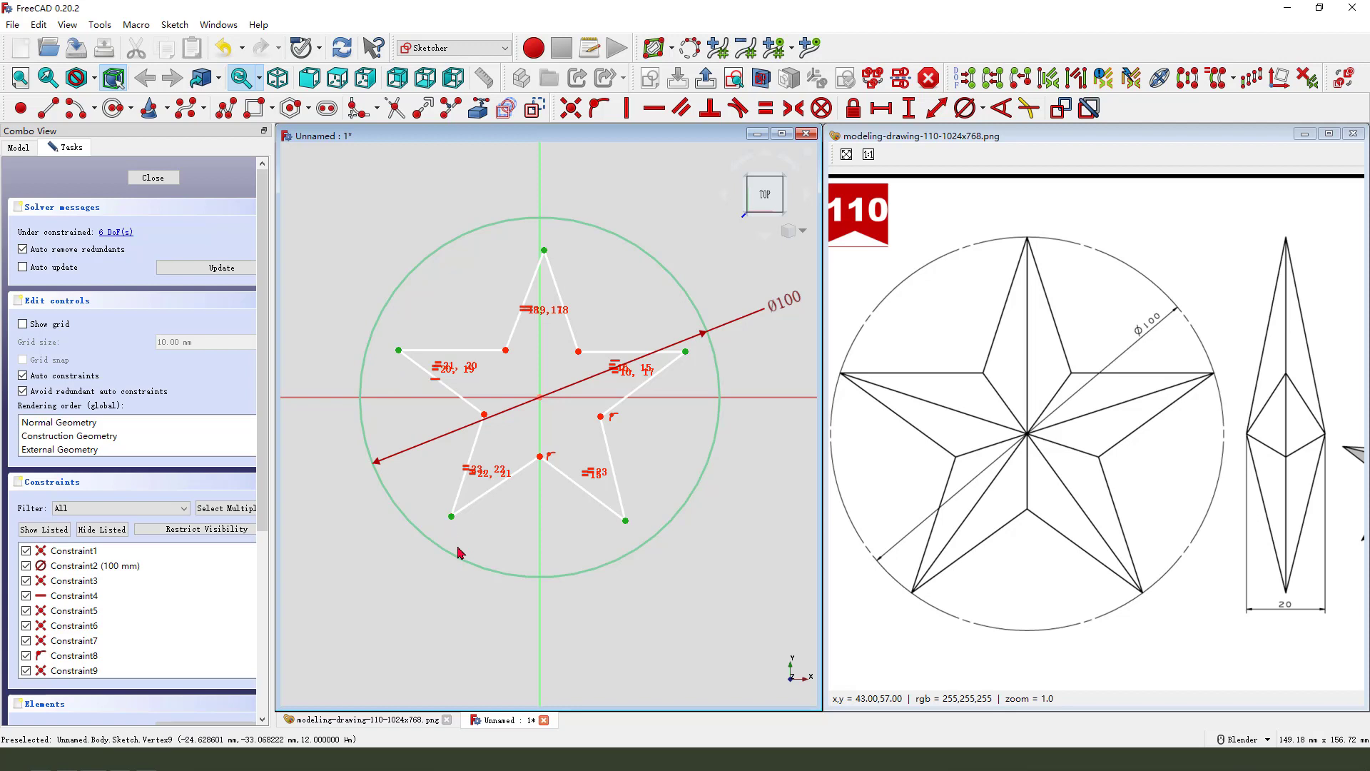
{"action": "left_click", "coordinate": [456, 556]}
{"action": "left_click", "coordinate": [601, 109]}
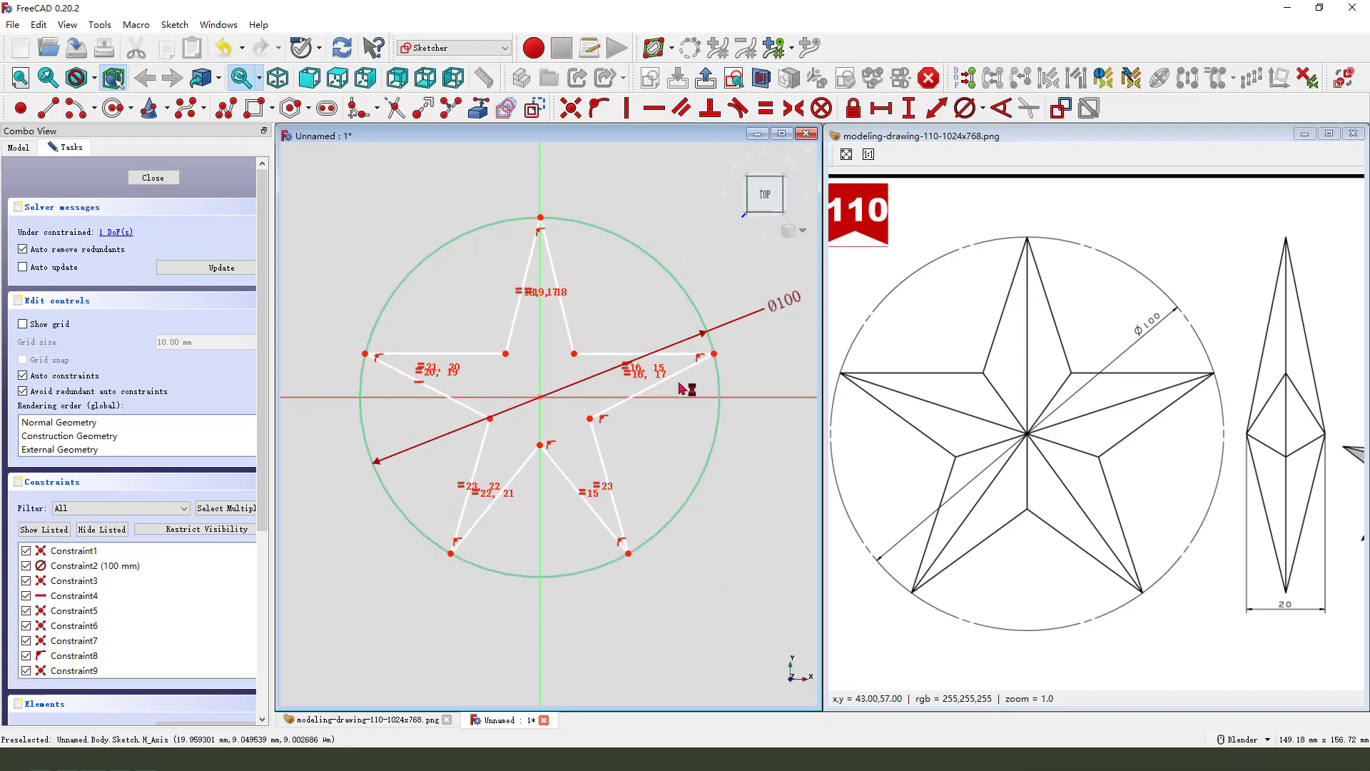
- Constrain the star's top tip onto the vertical axis and reposition the circle's diameter label
{"action": "left_click", "coordinate": [540, 217]}
{"action": "left_click", "coordinate": [540, 204]}
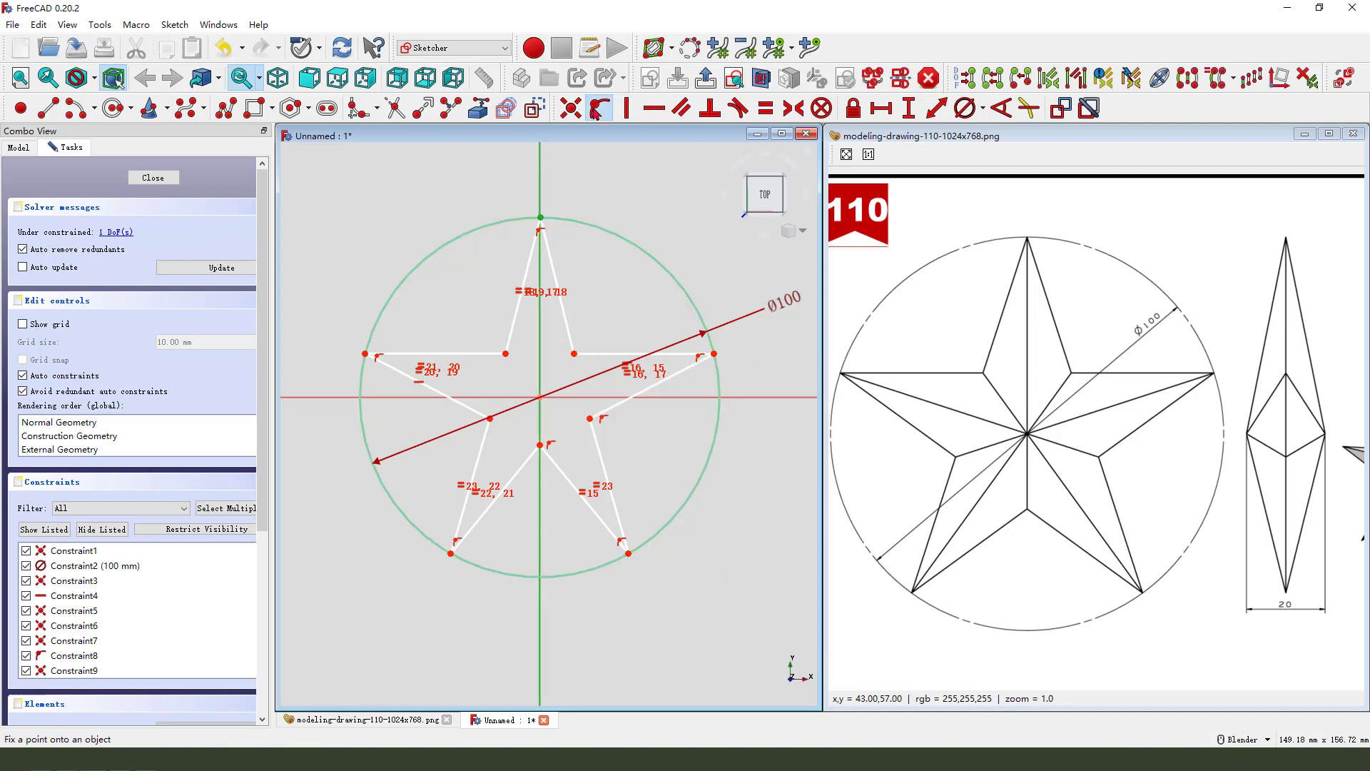
{"action": "left_click", "coordinate": [623, 111]}
{"action": "left_click_drag", "start_coordinate": [780, 316], "coordinate": [739, 255]}
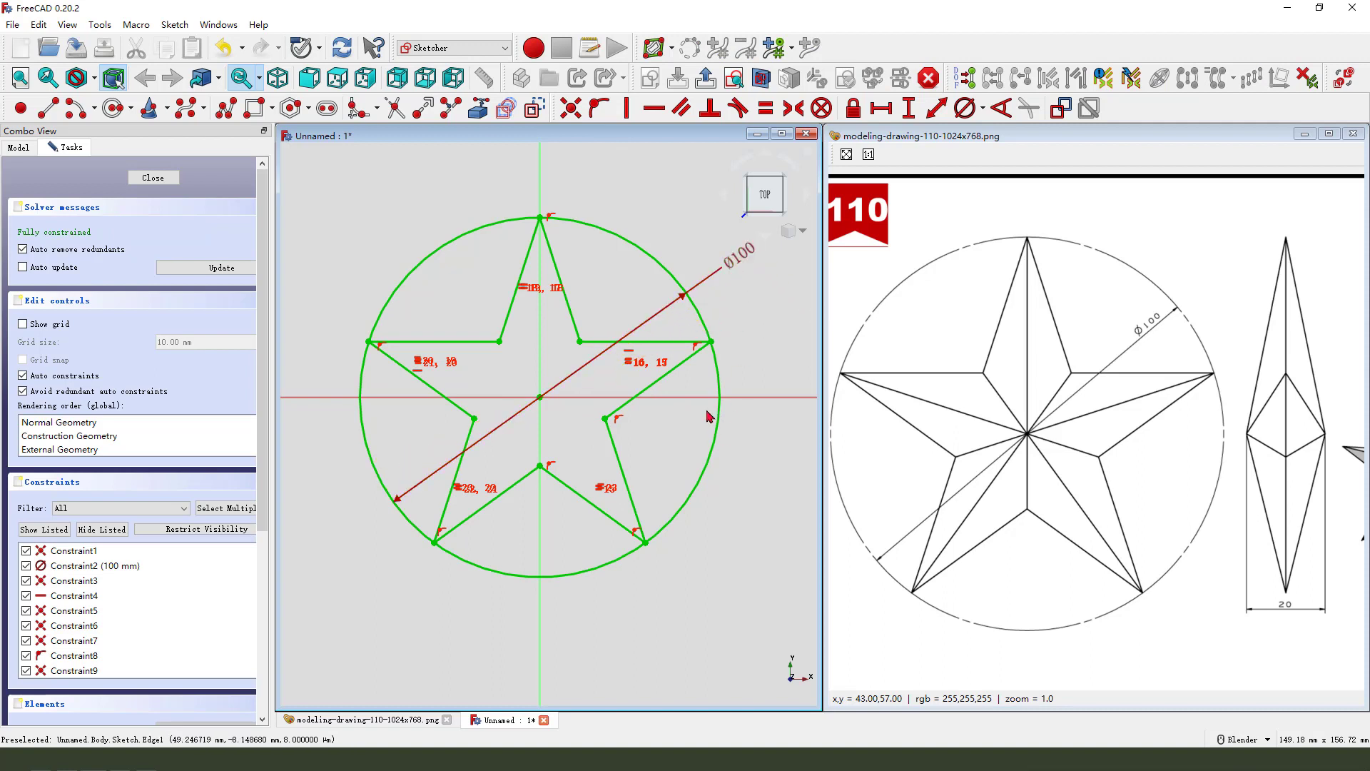
- Convert the 100 mm circle to construction geometry, move its diameter label closer, and close the sketch
{"action": "left_click", "coordinate": [631, 248]}
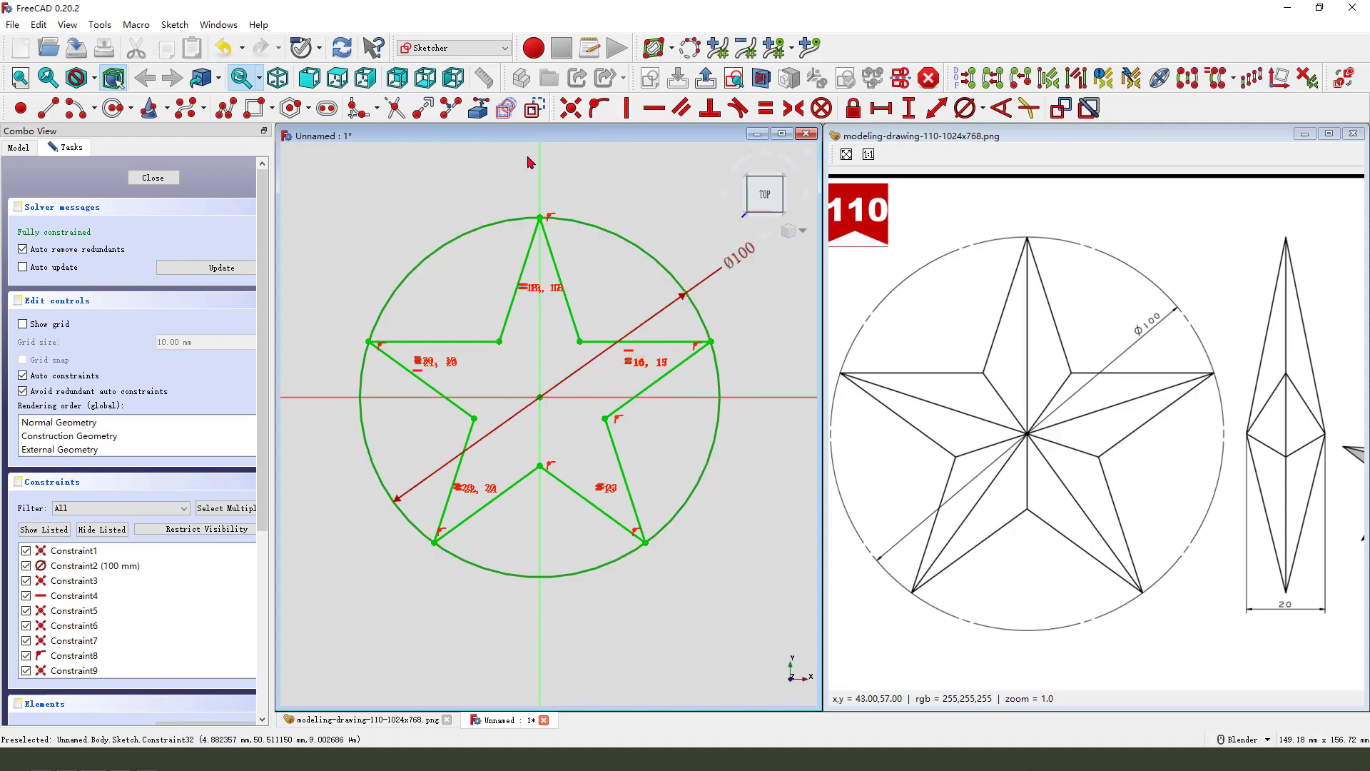
{"action": "left_click", "coordinate": [536, 111]}
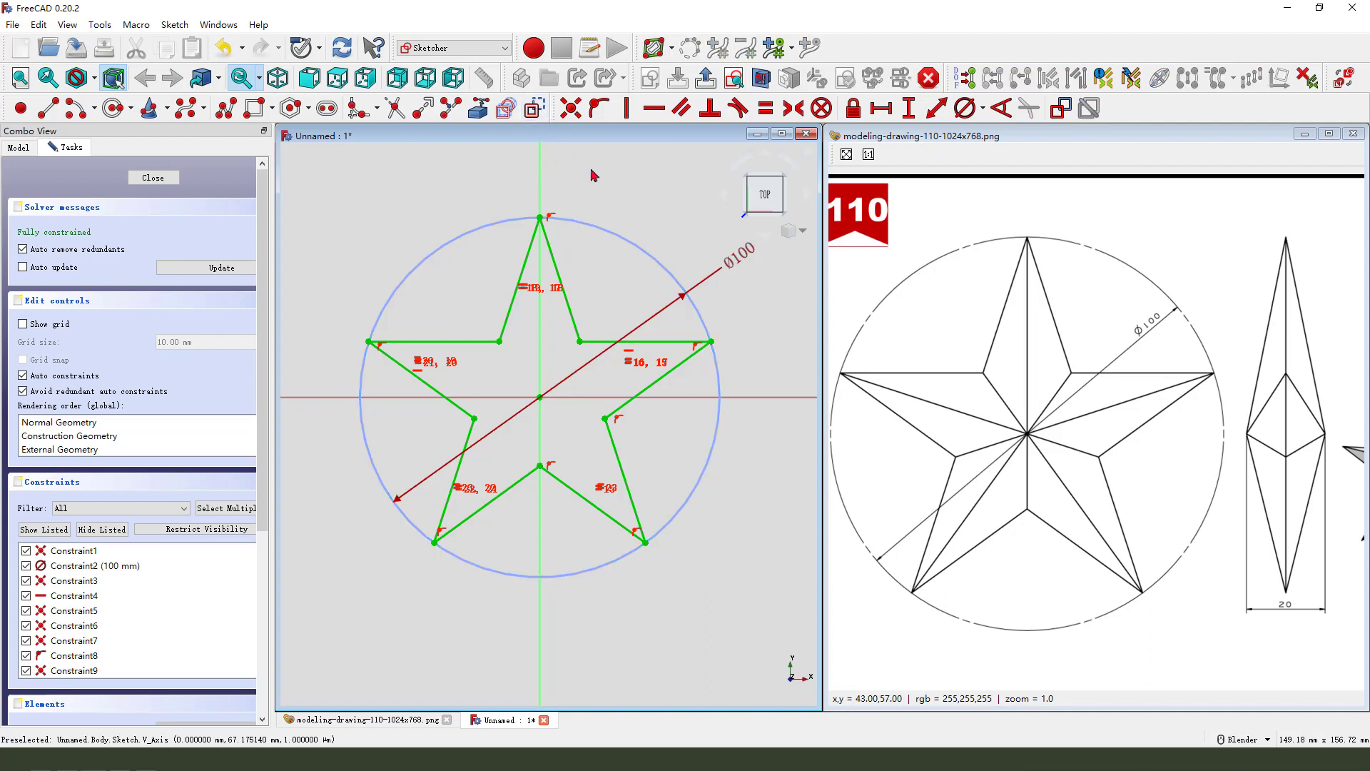
{"action": "mouse_move", "coordinate": [730, 267]}
{"action": "left_mouse_down"}
{"action": "mouse_move", "coordinate": [706, 236]}
{"action": "mouse_move", "coordinate": [679, 250]}
{"action": "mouse_move", "coordinate": [763, 337]}
{"action": "mouse_move", "coordinate": [739, 520]}
{"action": "mouse_move", "coordinate": [737, 480]}
{"action": "mouse_move", "coordinate": [757, 489]}
{"action": "mouse_move", "coordinate": [714, 280]}
{"action": "left_mouse_up"}
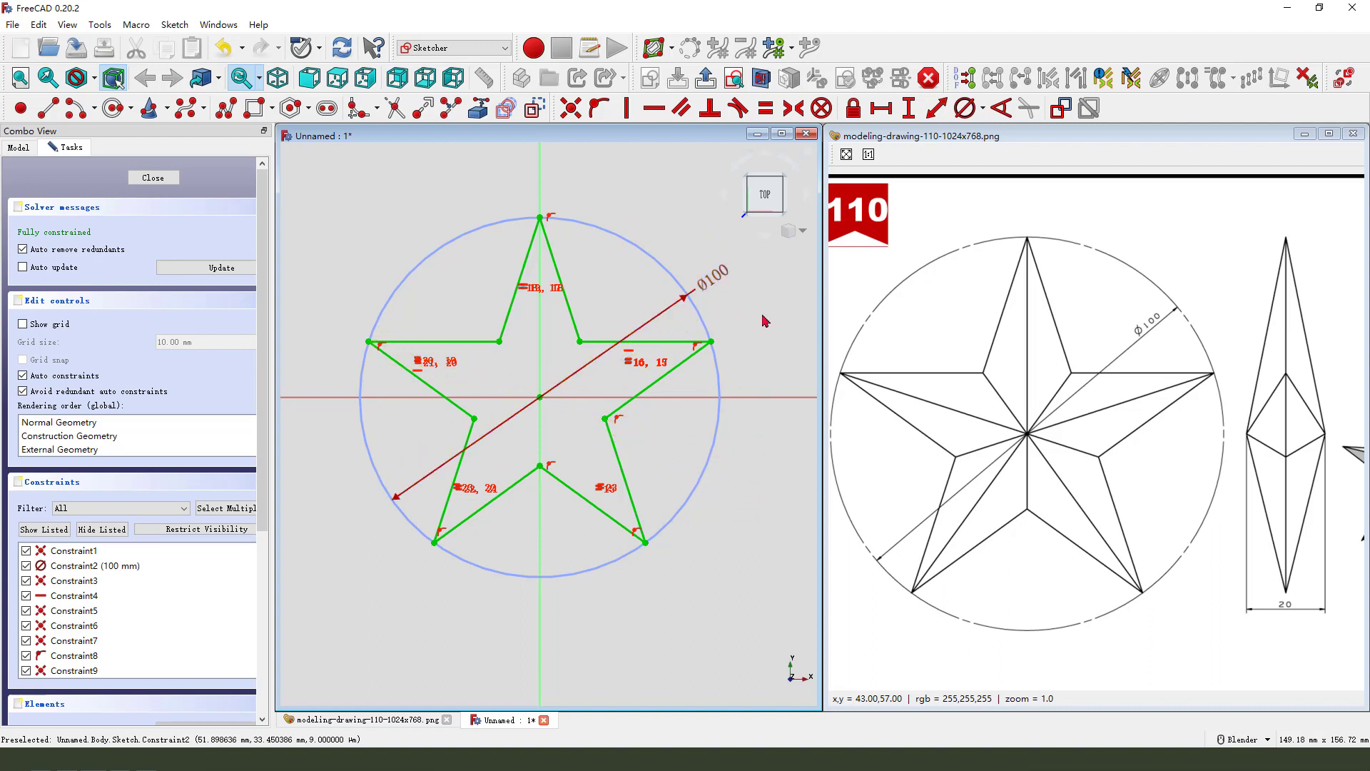
{"action": "left_click", "coordinate": [706, 79]}
- Try to pad the star sketch by 10 mm with a taper angle of -60°
{"action": "scroll", "coordinate": [498, 490], "scroll_direction": "down", "scroll_amount": 3}
{"action": "middle_click_drag", "start_coordinate": [623, 429], "coordinate": [626, 452]}
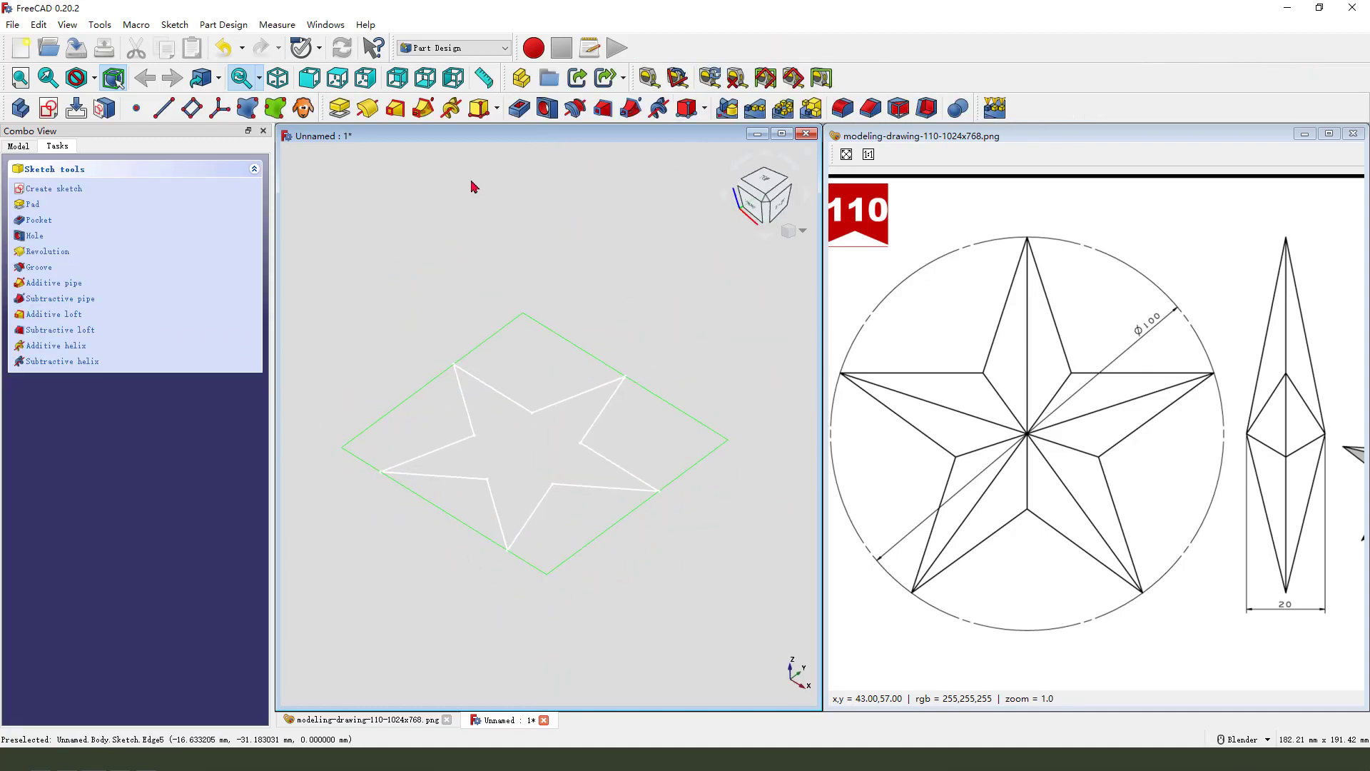
{"action": "left_click", "coordinate": [340, 108]}
{"action": "mouse_move", "coordinate": [551, 522]}
{"action": "middle_mouse_down"}
{"action": "mouse_move", "coordinate": [550, 492]}
{"action": "mouse_move", "coordinate": [547, 517]}
{"action": "middle_mouse_up"}
{"action": "scroll", "coordinate": [516, 566], "scroll_direction": "up", "scroll_amount": 1}
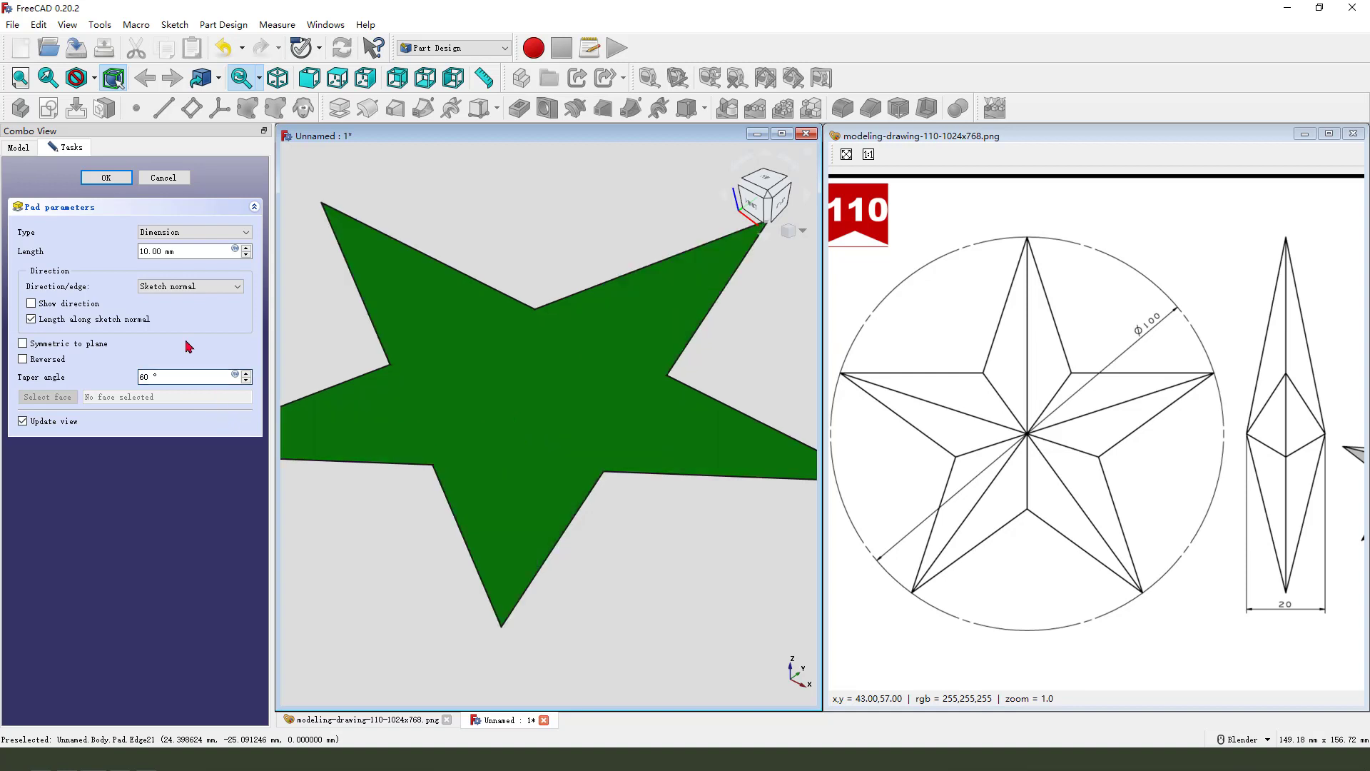
{"action": "scroll", "coordinate": [530, 419], "scroll_direction": "down", "scroll_amount": 3}
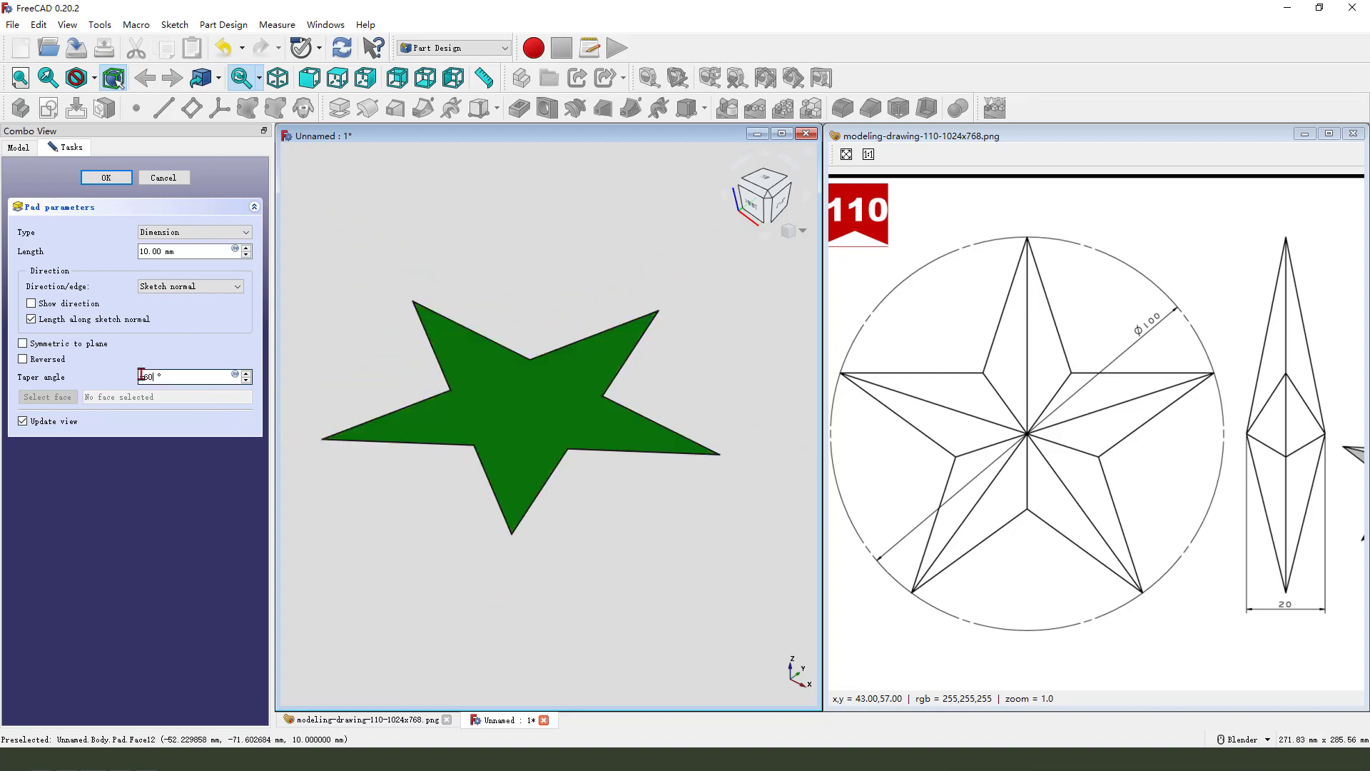
{"action": "middle_click_drag", "start_coordinate": [506, 483], "coordinate": [609, 289]}
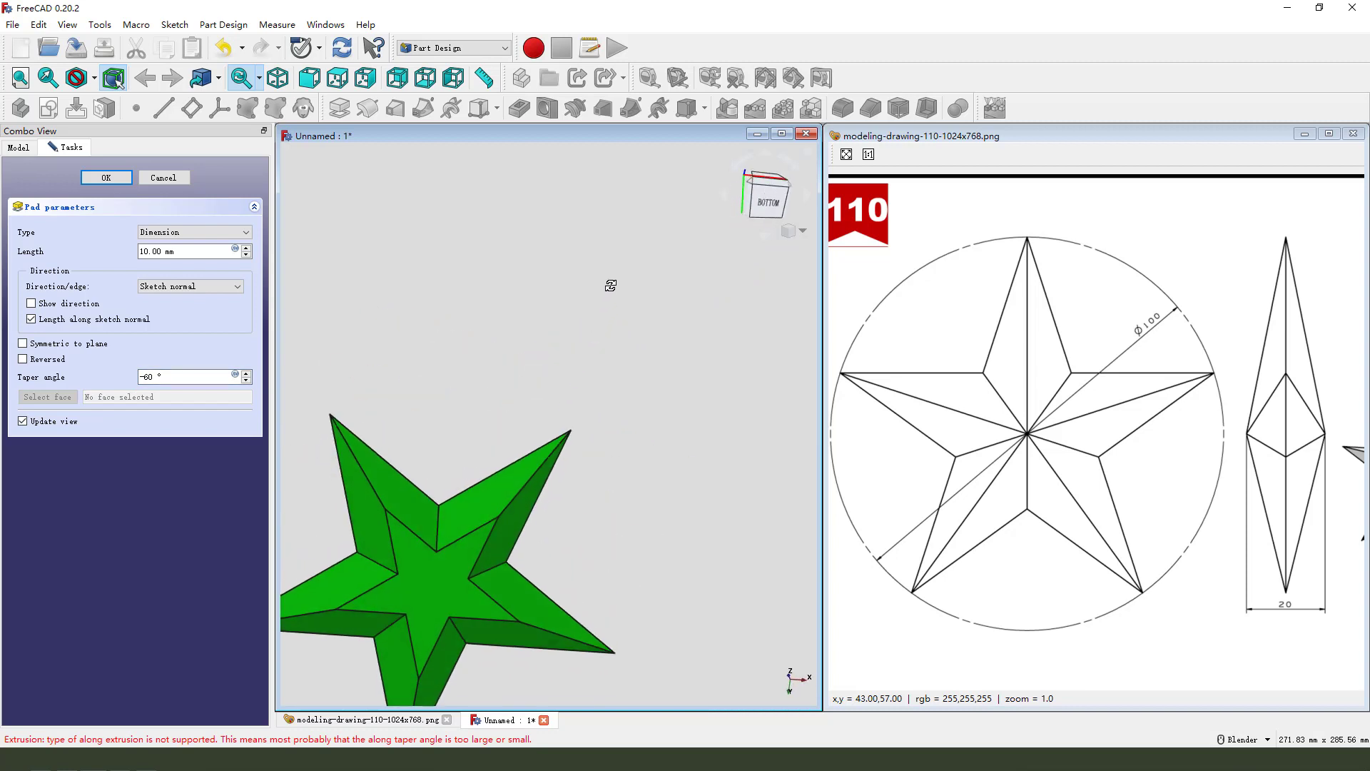
{"action": "scroll", "coordinate": [609, 292], "scroll_direction": "down", "scroll_amount": 3}
{"action": "scroll", "coordinate": [564, 506], "scroll_direction": "up", "scroll_amount": 2}
{"action": "middle_click_drag", "start_coordinate": [541, 550], "coordinate": [504, 452]}
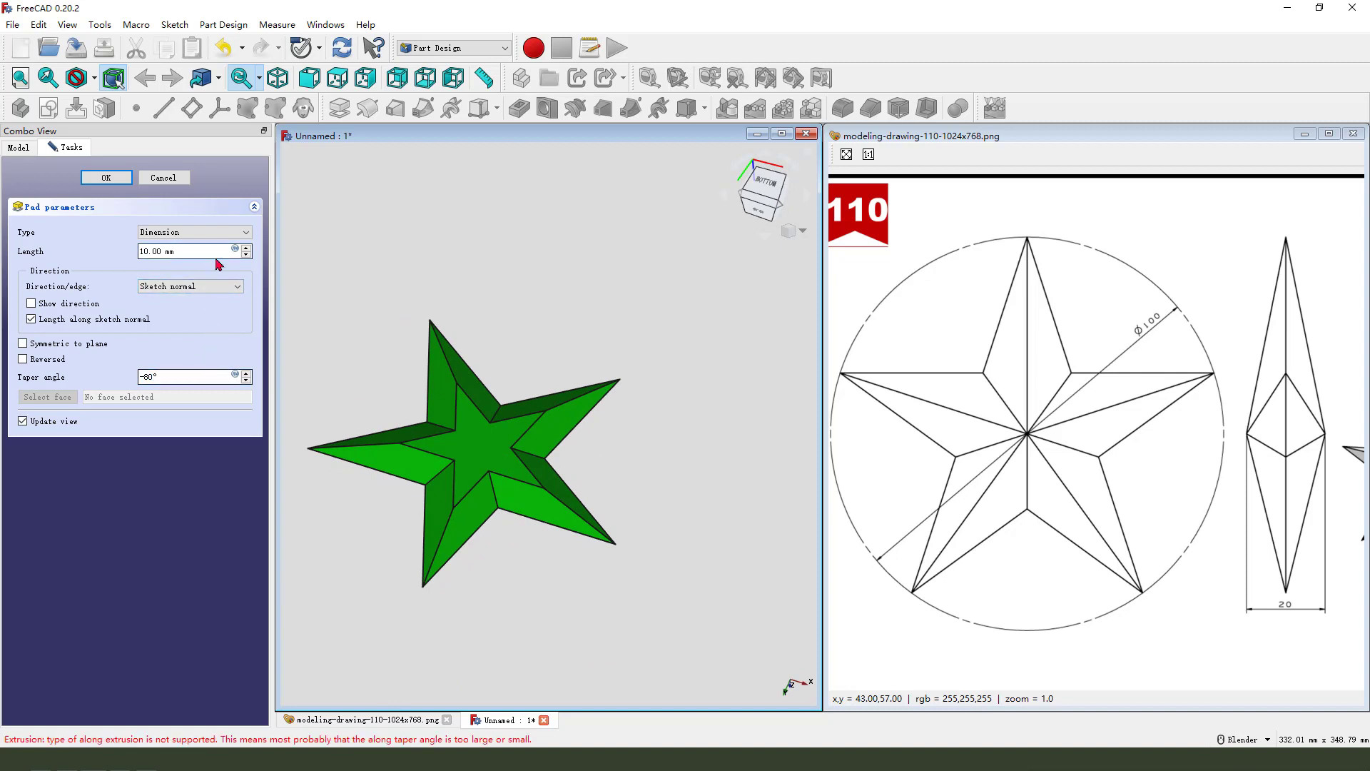
{"action": "left_click", "coordinate": [105, 177]}
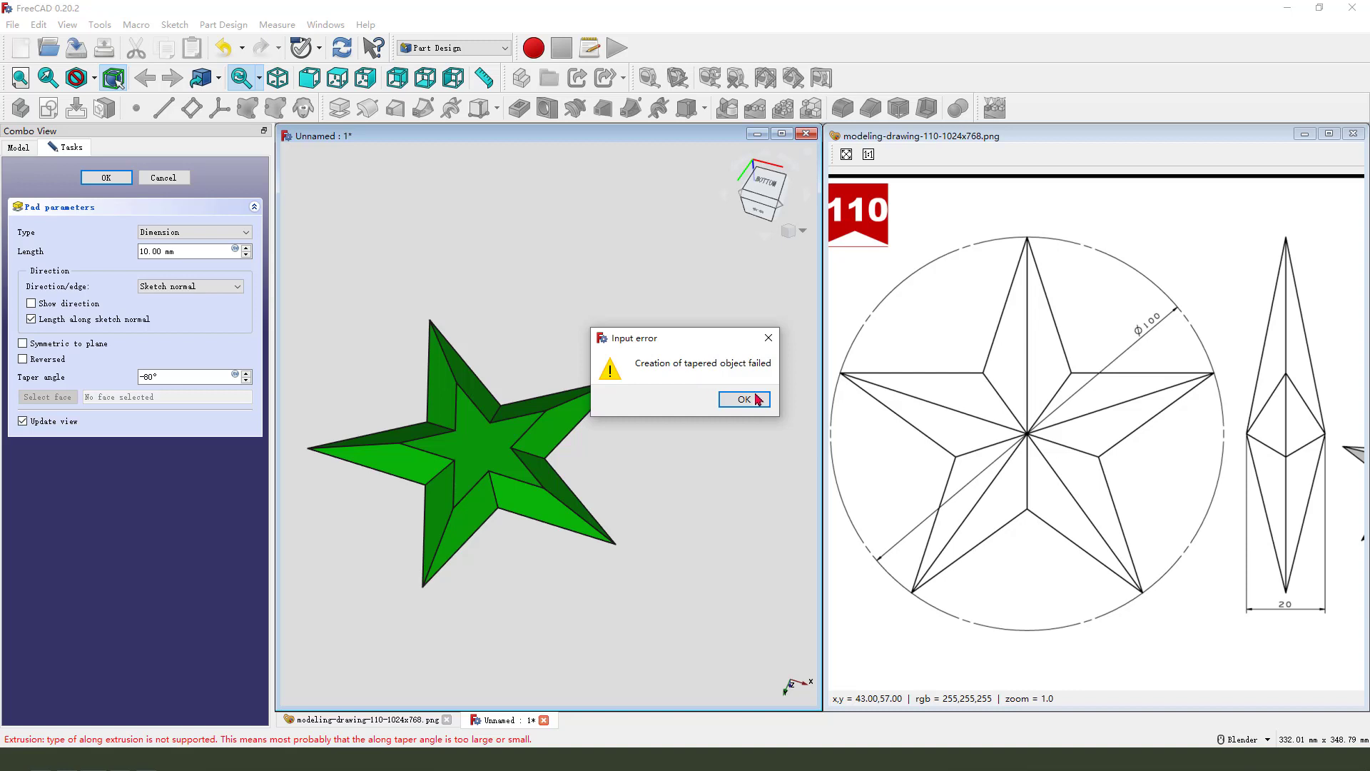
{"action": "left_click", "coordinate": [769, 338]}
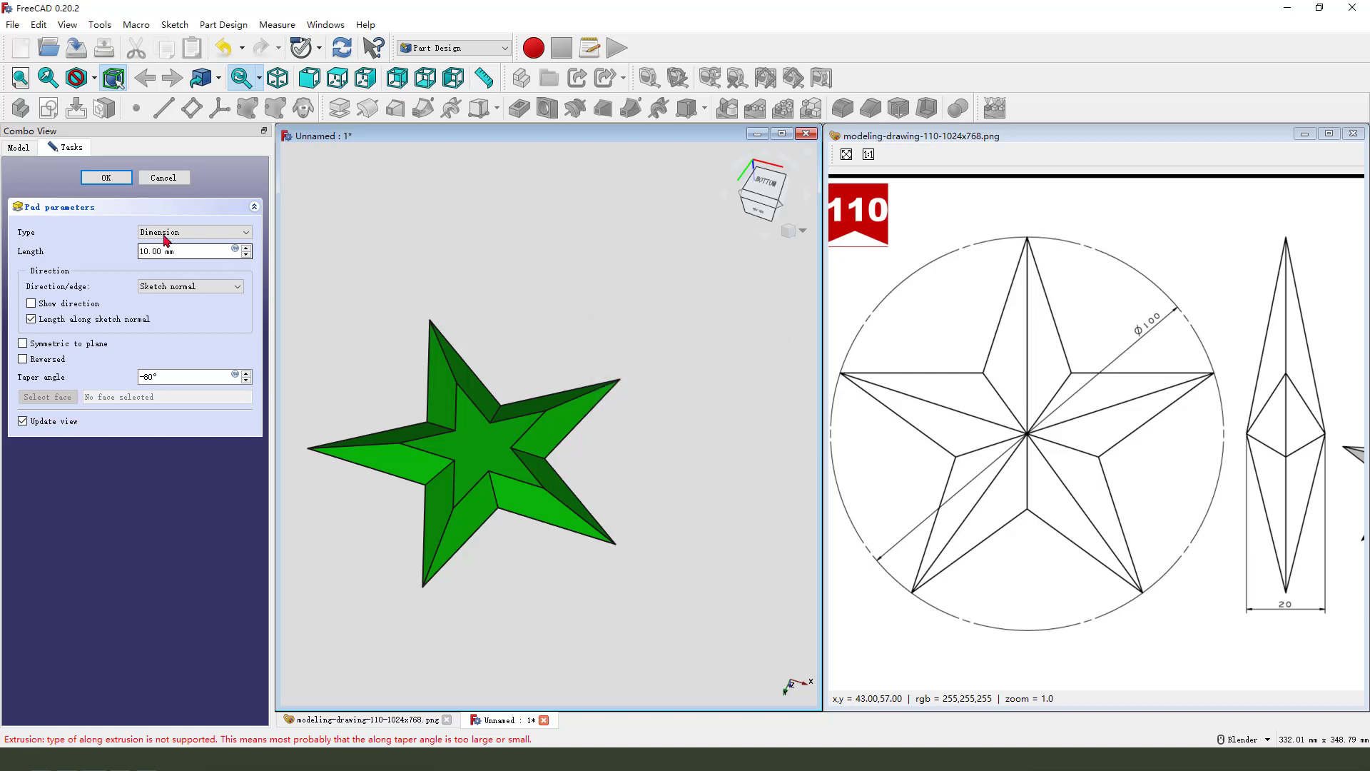
{"action": "left_click", "coordinate": [164, 177]}
- Create a new sketch on the XZ plane of the body
{"action": "scroll", "coordinate": [602, 379], "scroll_direction": "down", "scroll_amount": 2}
{"action": "scroll", "coordinate": [528, 436], "scroll_direction": "up", "scroll_amount": 4}
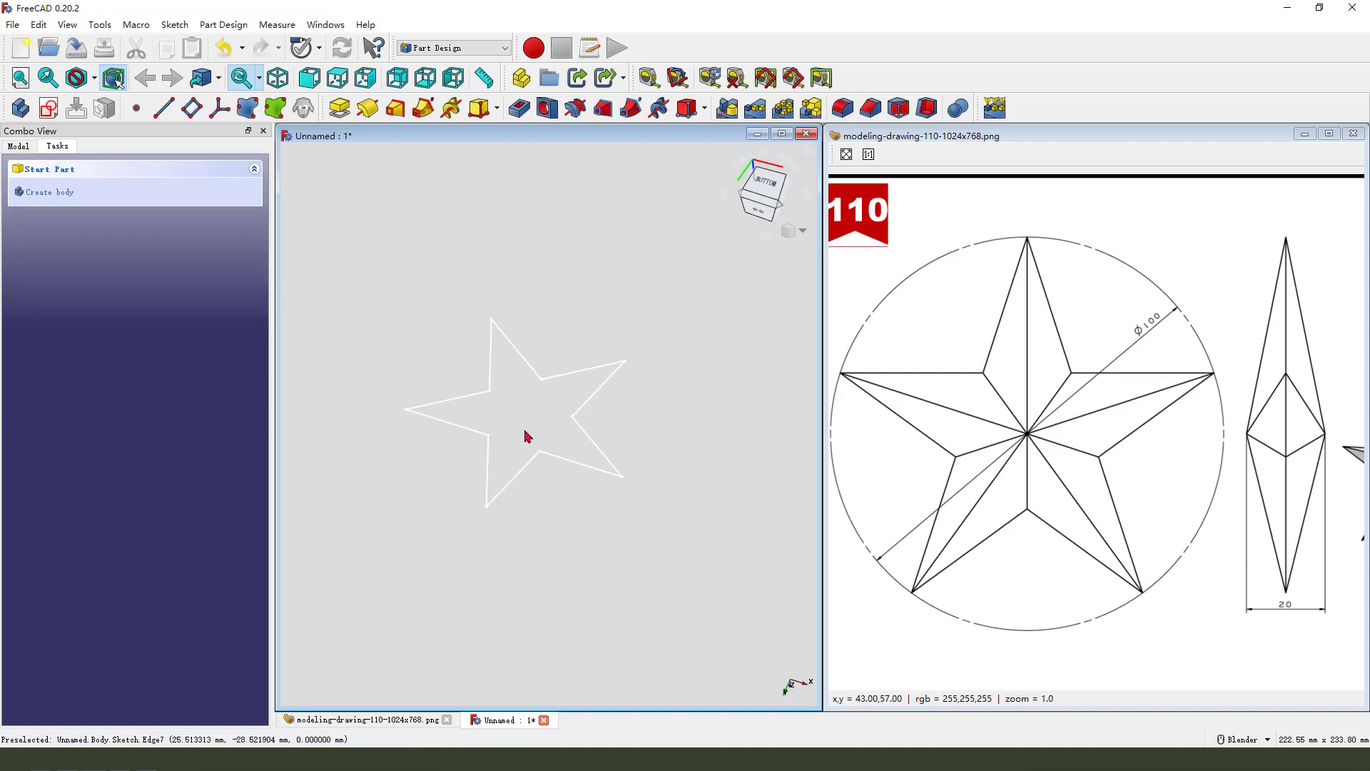
{"action": "mouse_move", "coordinate": [564, 442]}
{"action": "middle_mouse_down"}
{"action": "mouse_move", "coordinate": [563, 419]}
{"action": "mouse_move", "coordinate": [577, 444]}
{"action": "mouse_move", "coordinate": [557, 410]}
{"action": "mouse_move", "coordinate": [529, 383]}
{"action": "mouse_move", "coordinate": [521, 397]}
{"action": "middle_mouse_up"}
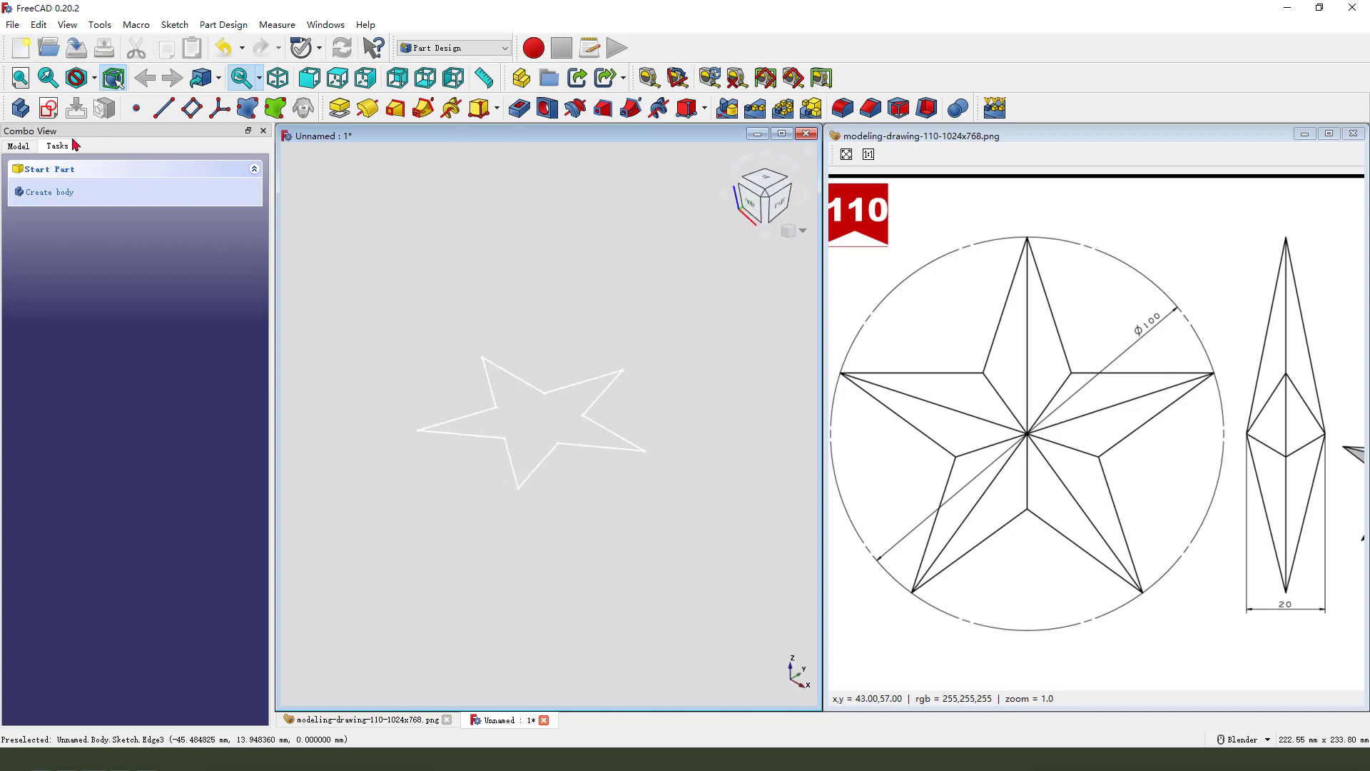
{"action": "left_click", "coordinate": [45, 113]}
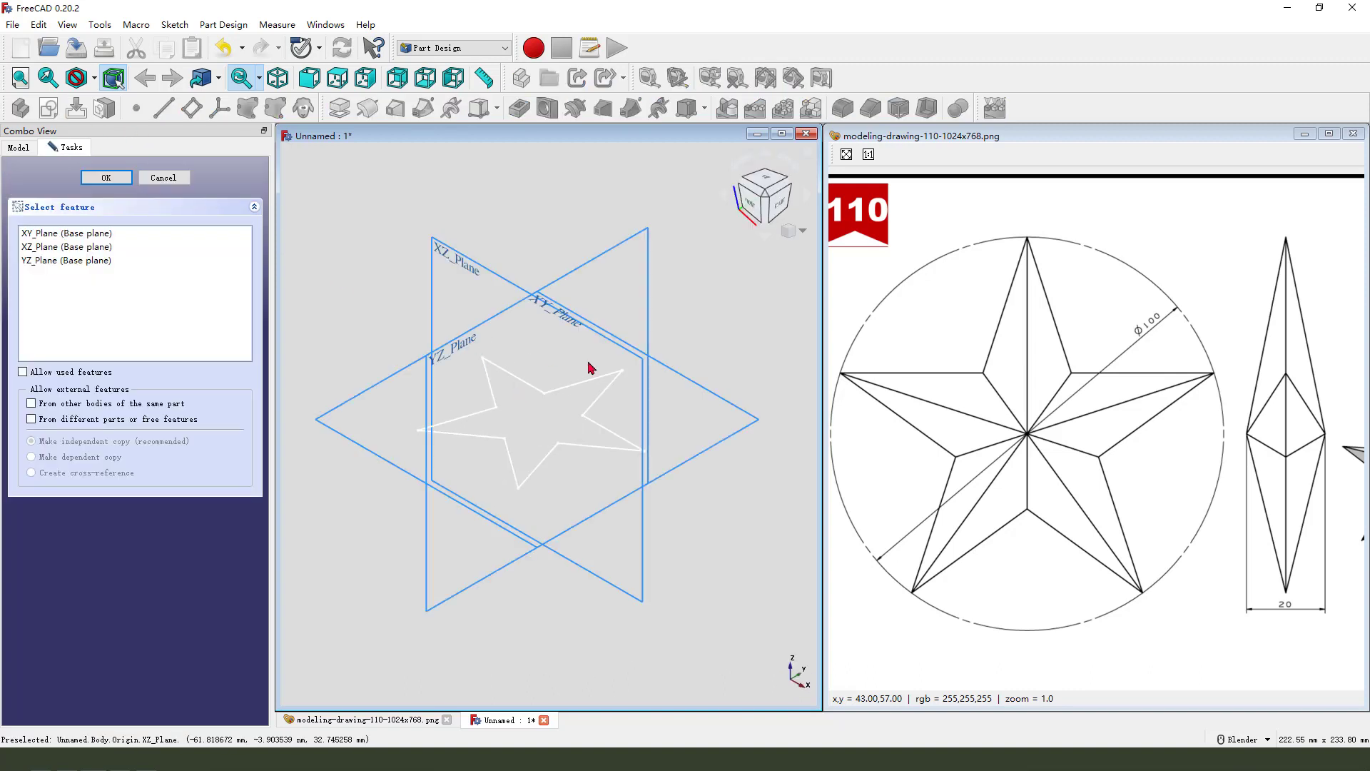
{"action": "mouse_move", "coordinate": [509, 360]}
{"action": "middle_mouse_down"}
{"action": "mouse_move", "coordinate": [499, 372]}
{"action": "mouse_move", "coordinate": [465, 345]}
{"action": "middle_mouse_up"}
{"action": "left_click", "coordinate": [440, 273]}
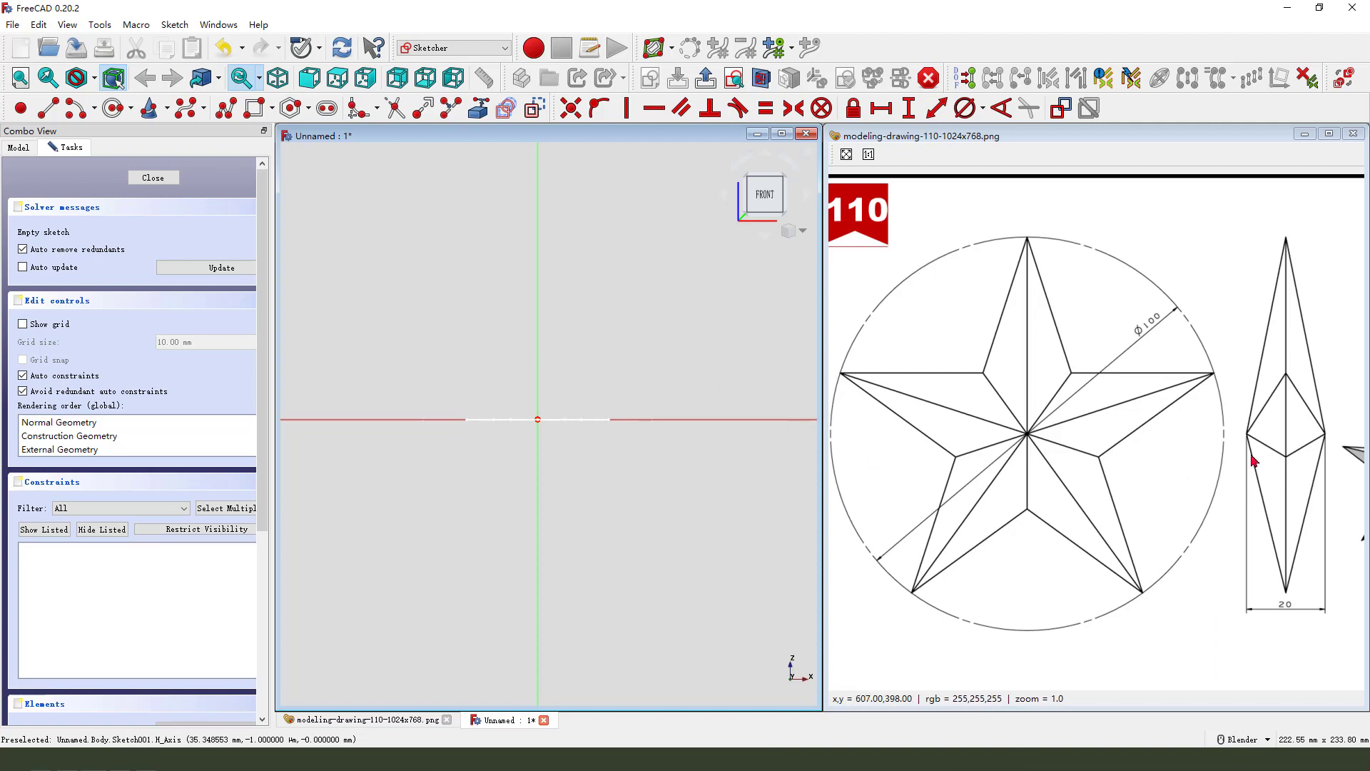
- Draw a line from the origin up along the vertical axis, constrain its height to 10 mm, and close the sketch
{"action": "middle_click_drag", "start_coordinate": [1254, 455], "coordinate": [1080, 435]}
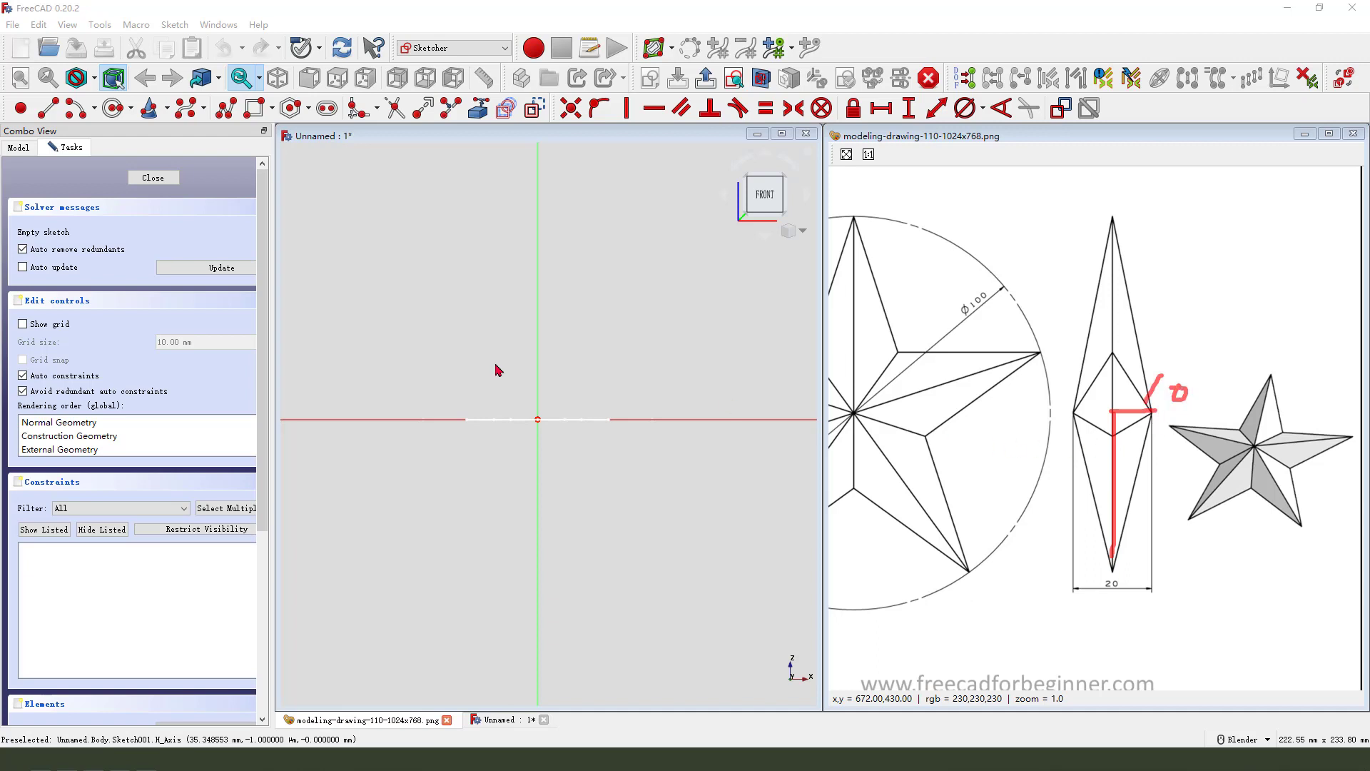
{"action": "left_click", "coordinate": [48, 108]}
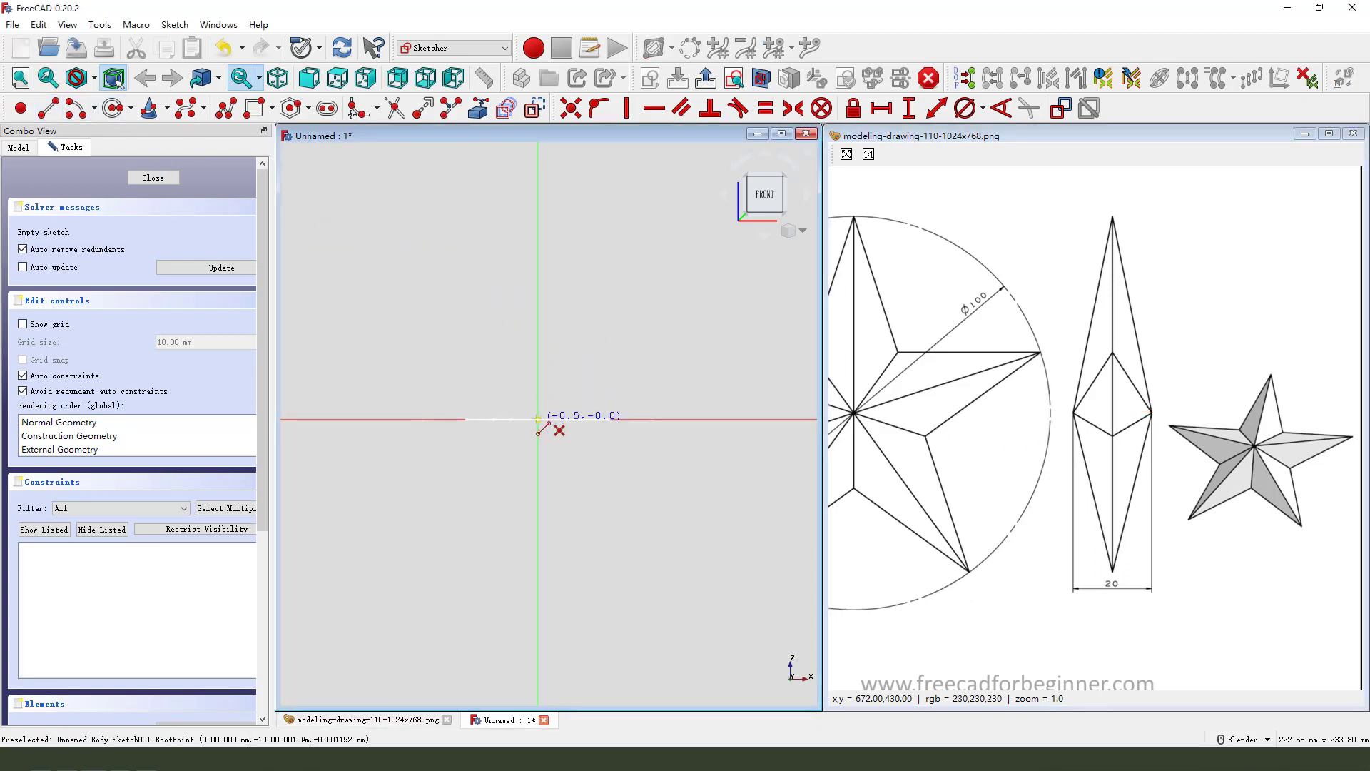
{"action": "left_click", "coordinate": [538, 419]}
{"action": "left_click", "coordinate": [538, 340]}
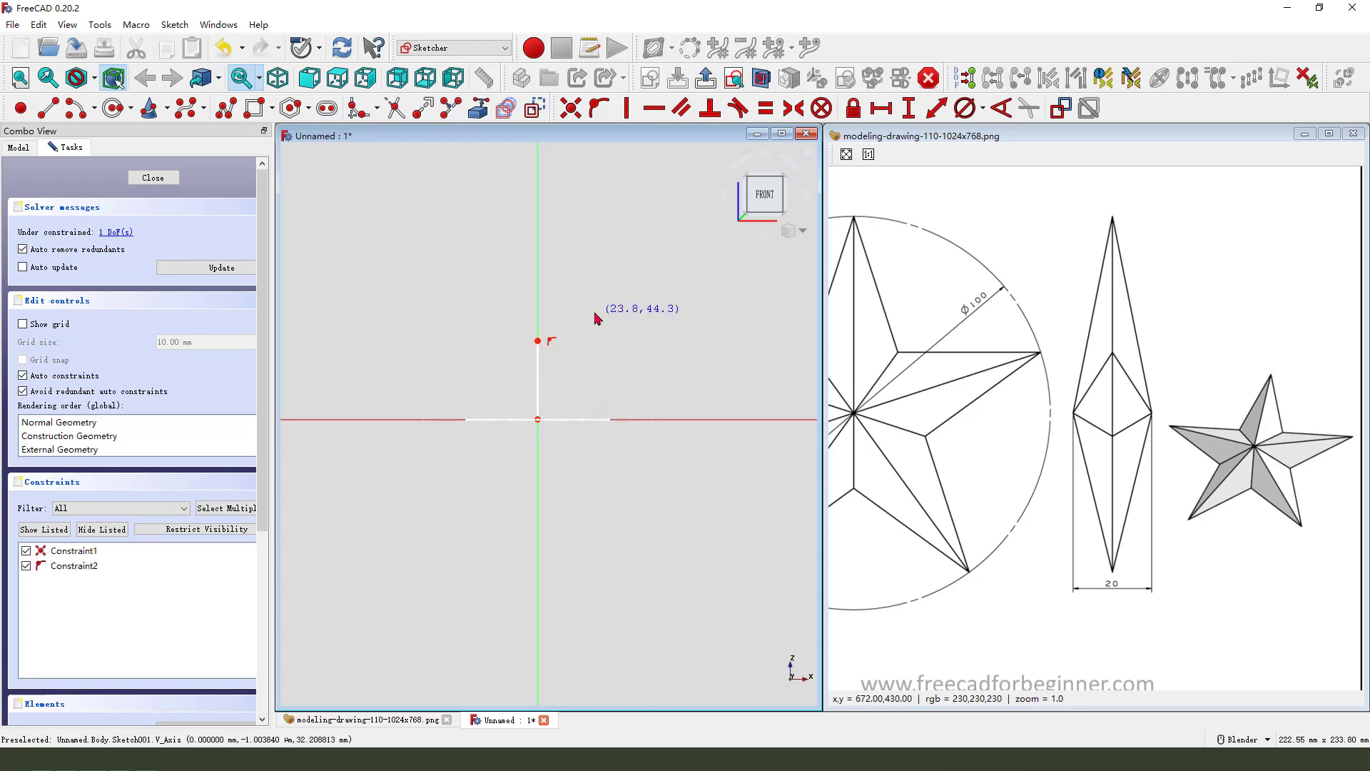
{"action": "left_click", "coordinate": [909, 109]}
{"action": "key", "text": "Return"}
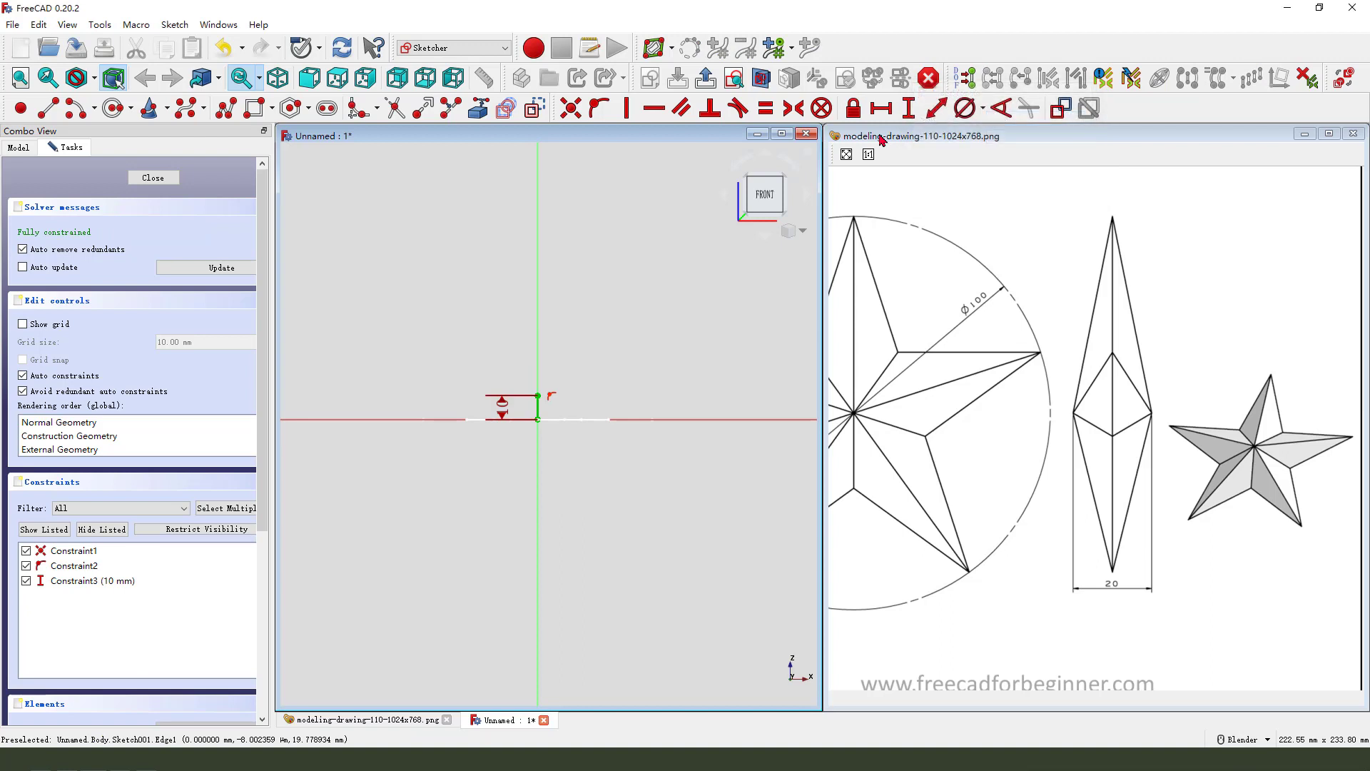
{"action": "left_click", "coordinate": [706, 78]}
- Create an additive loft from the star sketch to the upper endpoint of the 10 mm vertical line
{"action": "left_click", "coordinate": [682, 393]}
{"action": "middle_click_drag", "start_coordinate": [582, 460], "coordinate": [592, 461]}
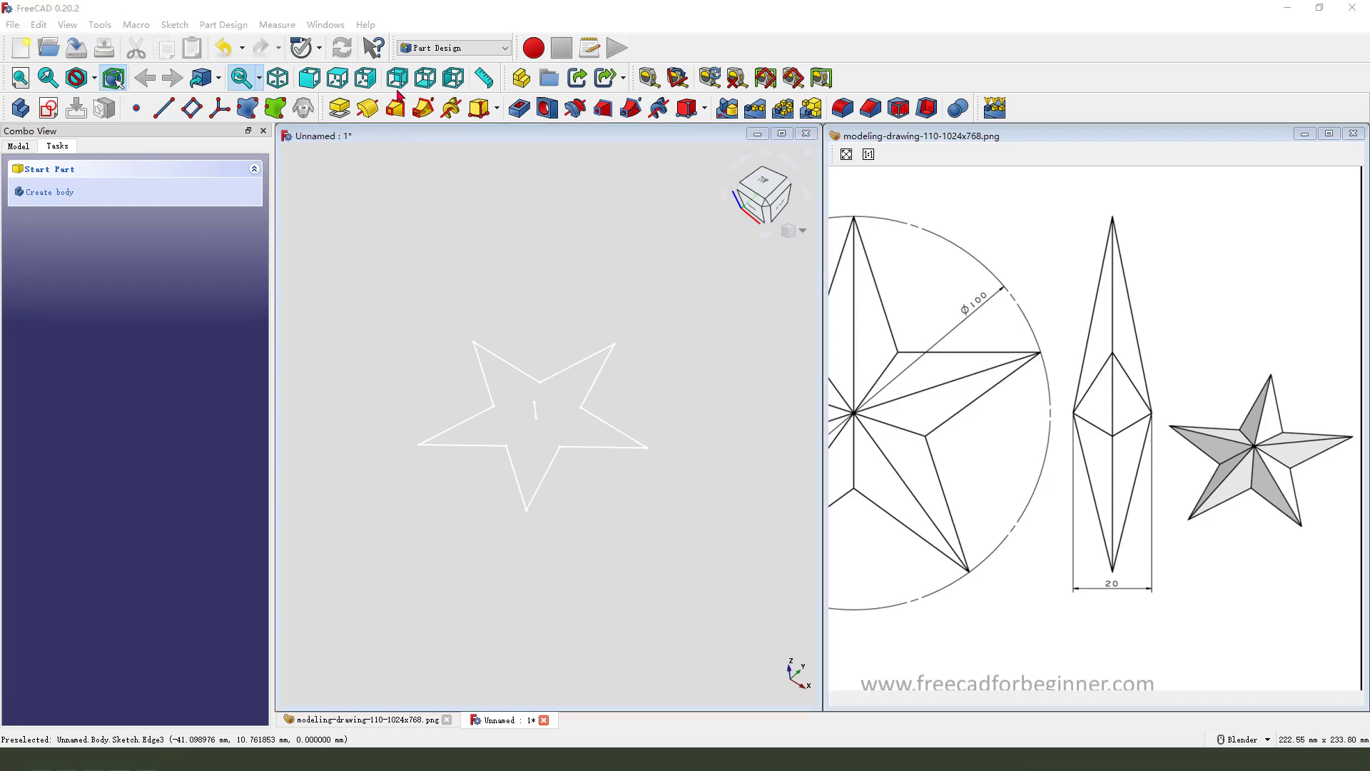
{"action": "left_click_drag", "start_coordinate": [383, 145], "coordinate": [398, 136]}
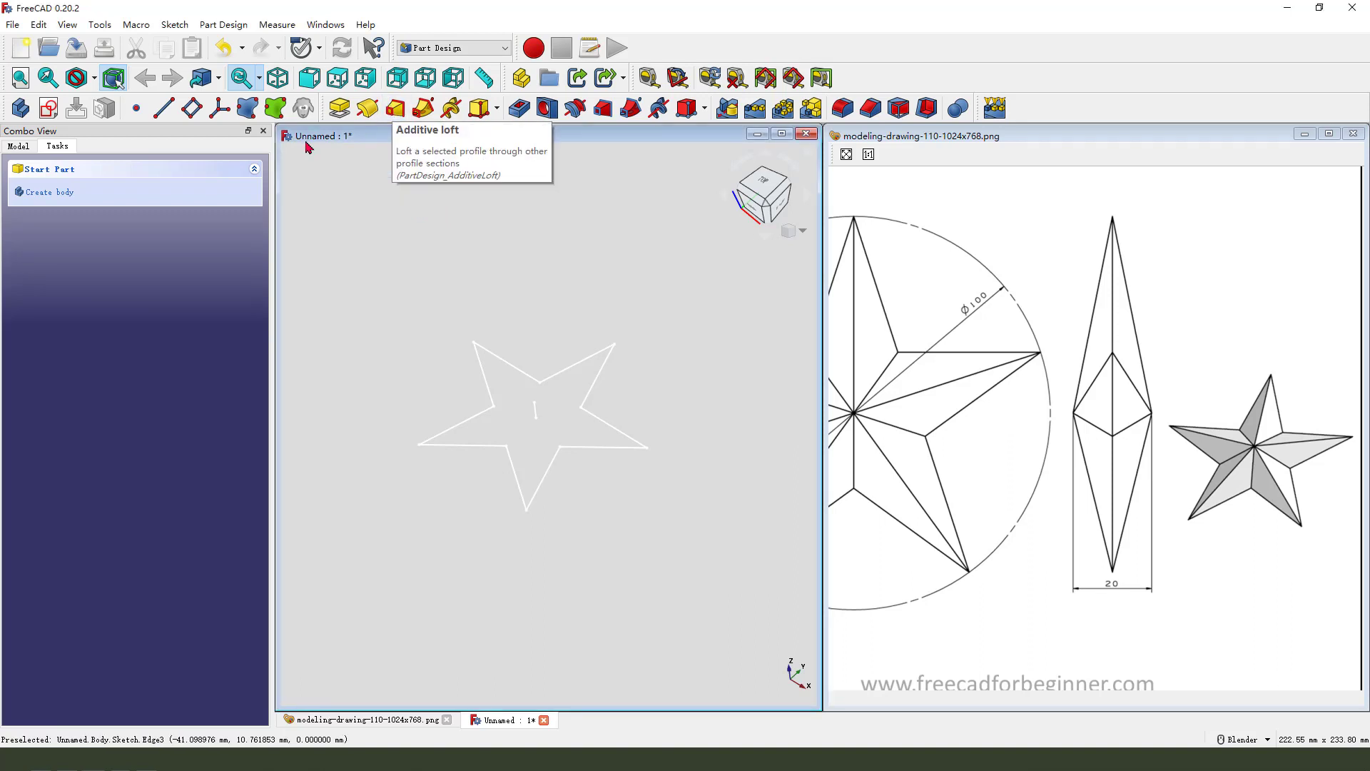
{"action": "left_click", "coordinate": [19, 146]}
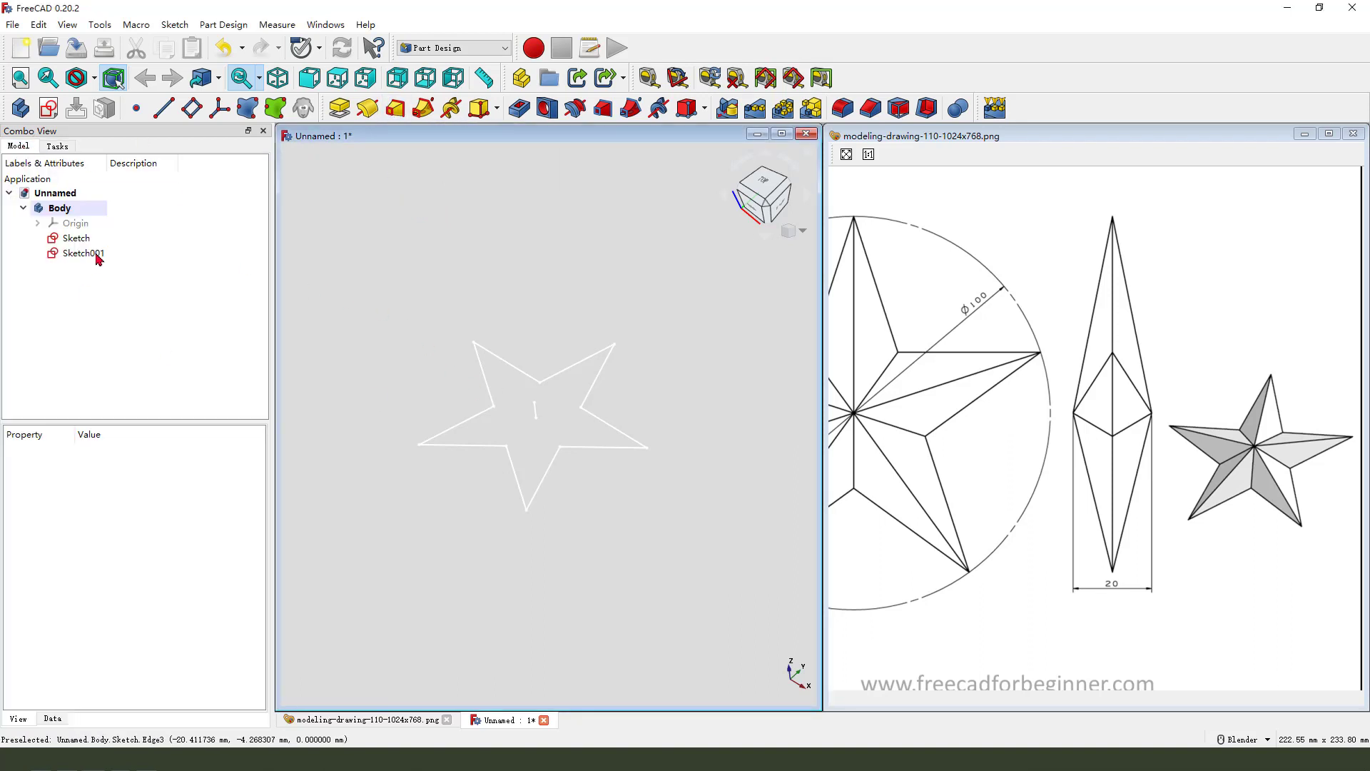
{"action": "left_click", "coordinate": [77, 238]}
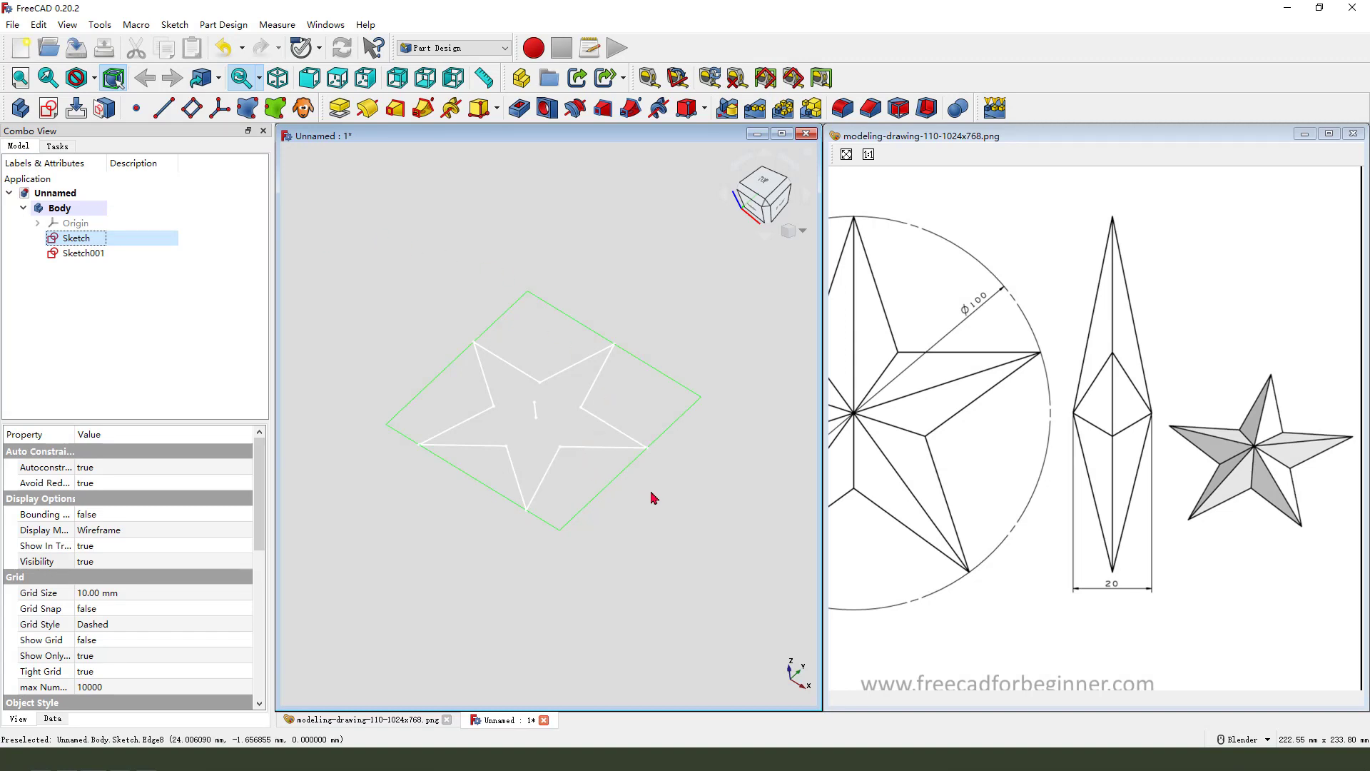
{"action": "scroll", "coordinate": [533, 419], "scroll_direction": "up", "scroll_amount": 4}
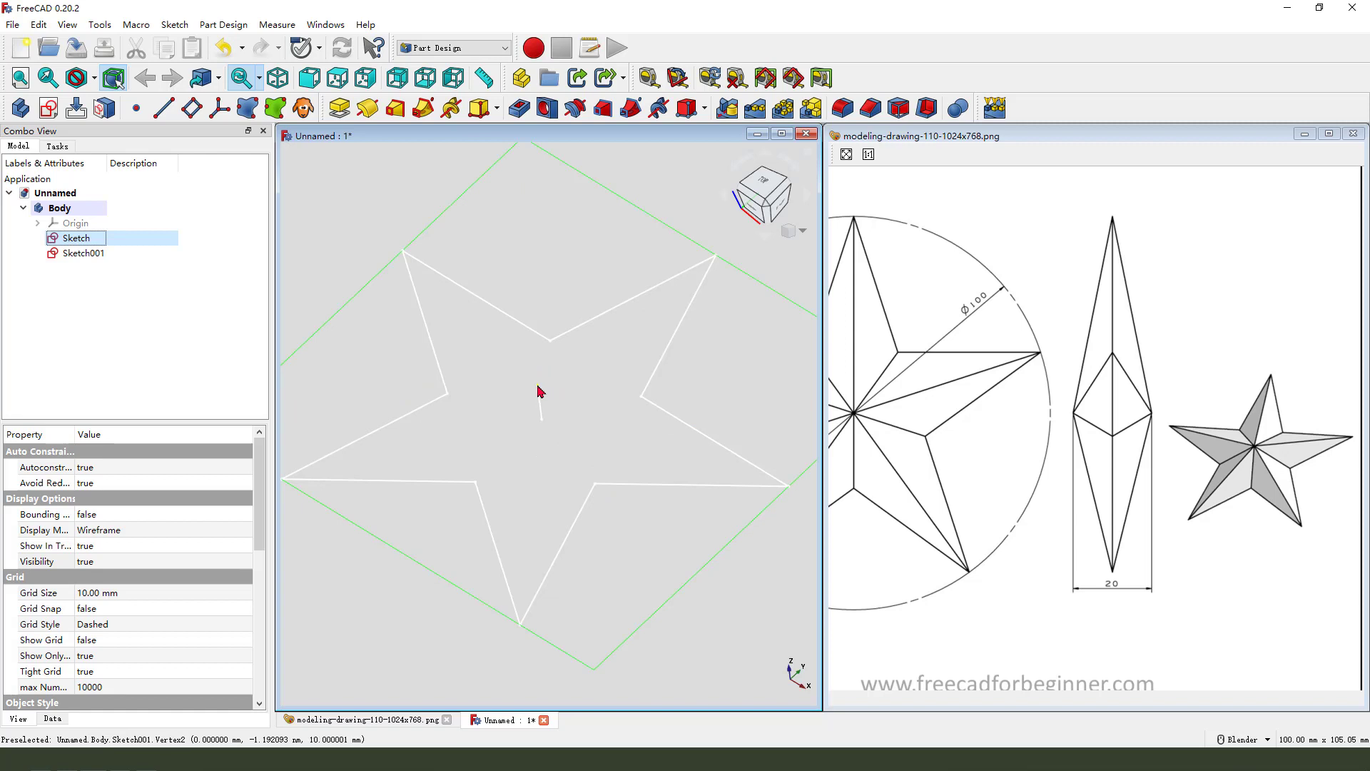
{"action": "left_click", "coordinate": [538, 392], "text": "ctrl"}
{"action": "scroll", "coordinate": [557, 424], "scroll_direction": "down", "scroll_amount": 2}
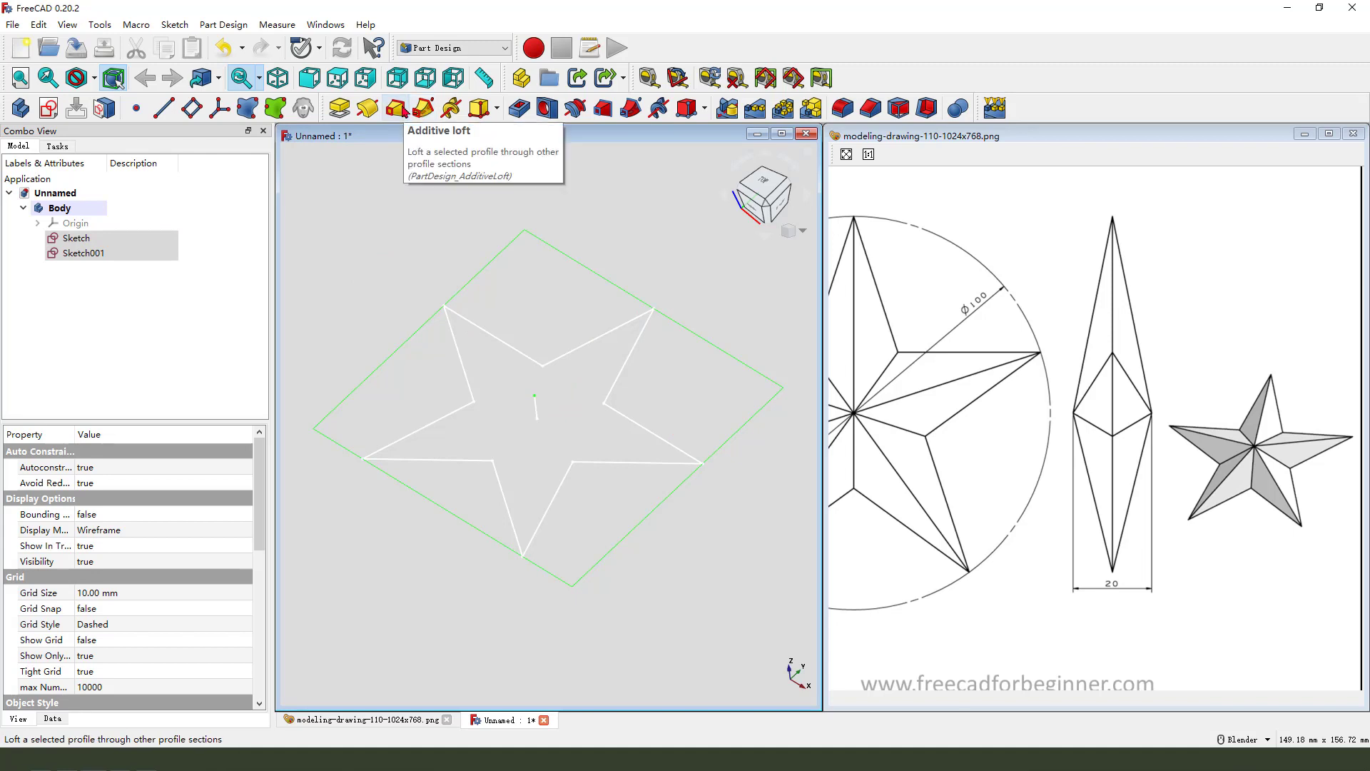
{"action": "left_click", "coordinate": [397, 109]}
{"action": "mouse_move", "coordinate": [588, 498]}
{"action": "middle_mouse_down"}
{"action": "mouse_move", "coordinate": [589, 435]}
{"action": "mouse_move", "coordinate": [600, 485]}
{"action": "mouse_move", "coordinate": [621, 493]}
{"action": "mouse_move", "coordinate": [605, 489]}
{"action": "middle_mouse_up"}
{"action": "mouse_move", "coordinate": [511, 423]}
{"action": "middle_mouse_down"}
{"action": "mouse_move", "coordinate": [574, 429]}
{"action": "mouse_move", "coordinate": [529, 430]}
{"action": "mouse_move", "coordinate": [560, 457]}
{"action": "mouse_move", "coordinate": [624, 285]}
{"action": "mouse_move", "coordinate": [563, 442]}
{"action": "mouse_move", "coordinate": [500, 457]}
{"action": "mouse_move", "coordinate": [512, 461]}
{"action": "mouse_move", "coordinate": [492, 442]}
{"action": "middle_mouse_up"}
{"action": "left_click", "coordinate": [116, 178]}
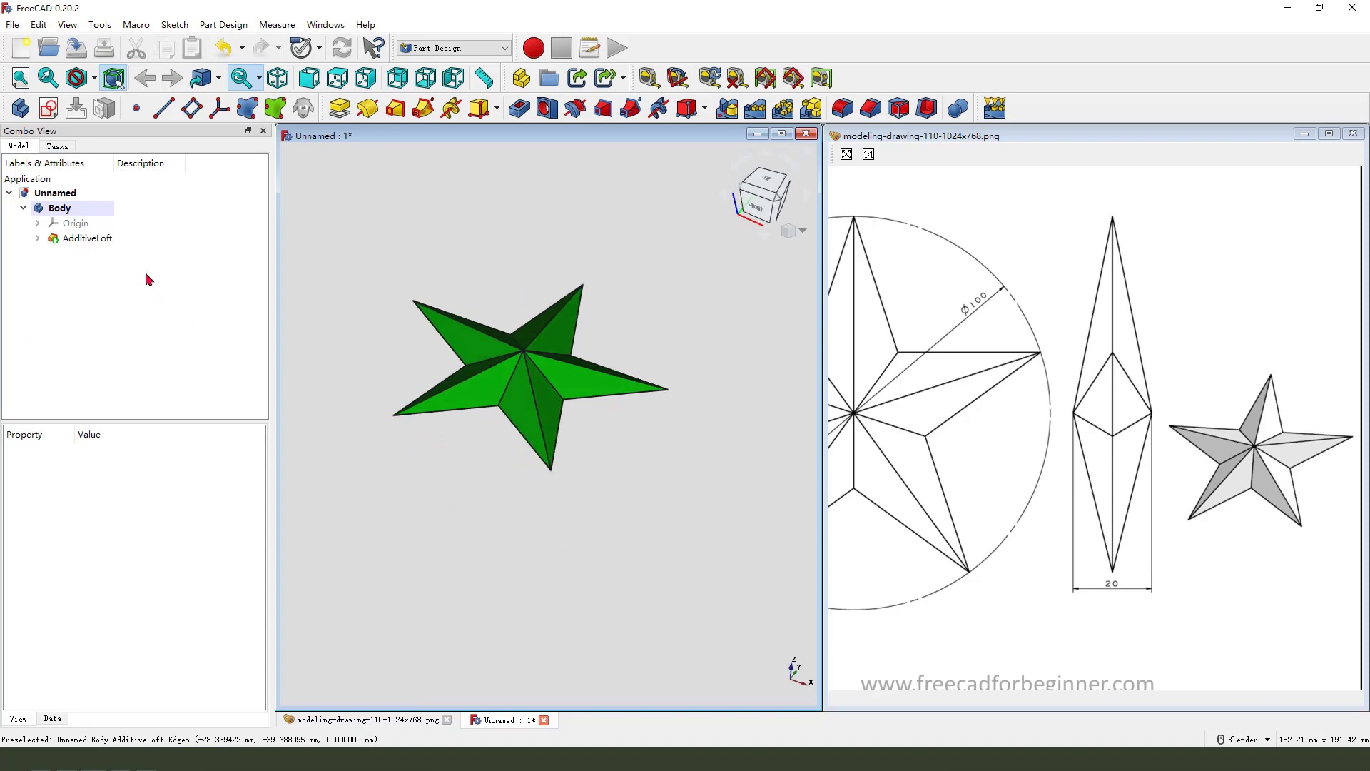
- Mirror the additive loft about the base XY plane to form the other half of the star
{"action": "left_click", "coordinate": [93, 239]}
{"action": "middle_click_drag", "start_coordinate": [607, 400], "coordinate": [608, 327]}
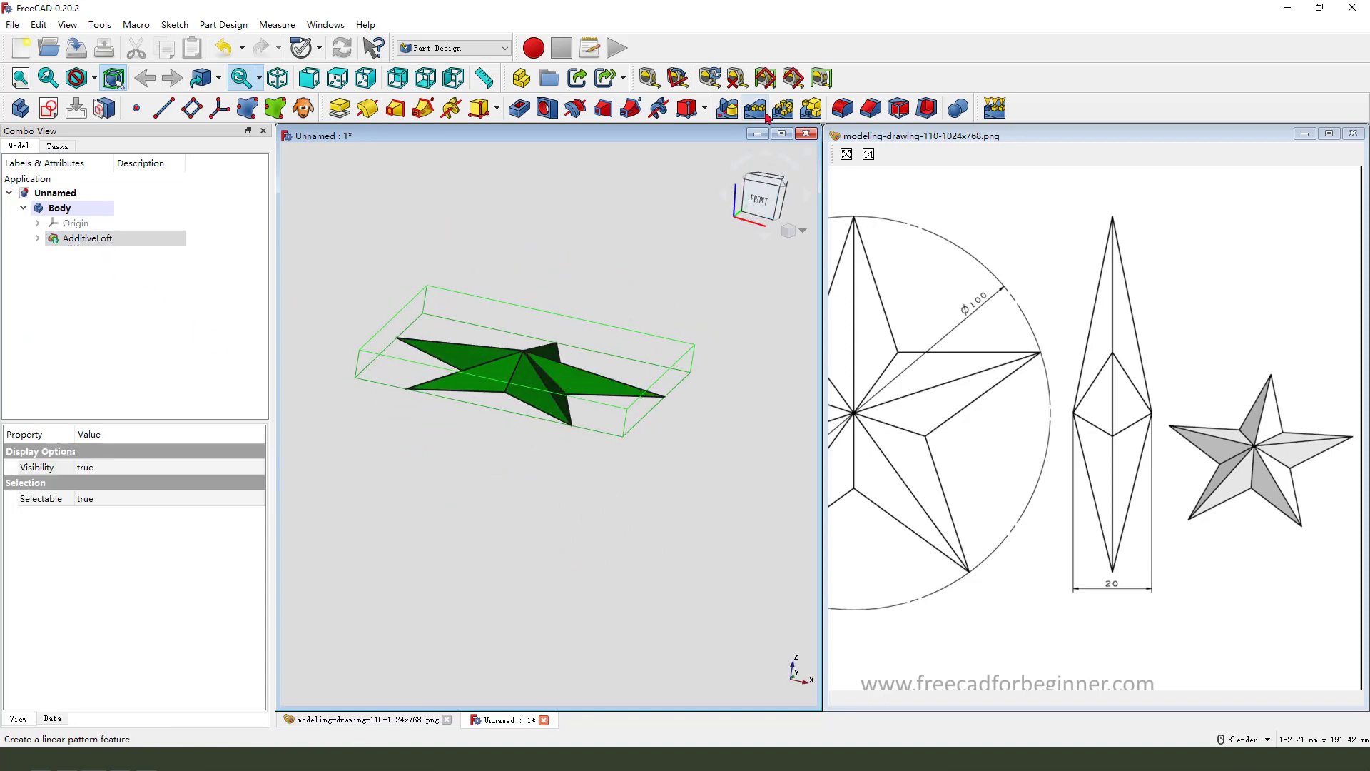
{"action": "left_click", "coordinate": [728, 108]}
{"action": "middle_click_drag", "start_coordinate": [673, 229], "coordinate": [646, 517]}
{"action": "scroll", "coordinate": [635, 488], "scroll_direction": "down", "scroll_amount": 1}
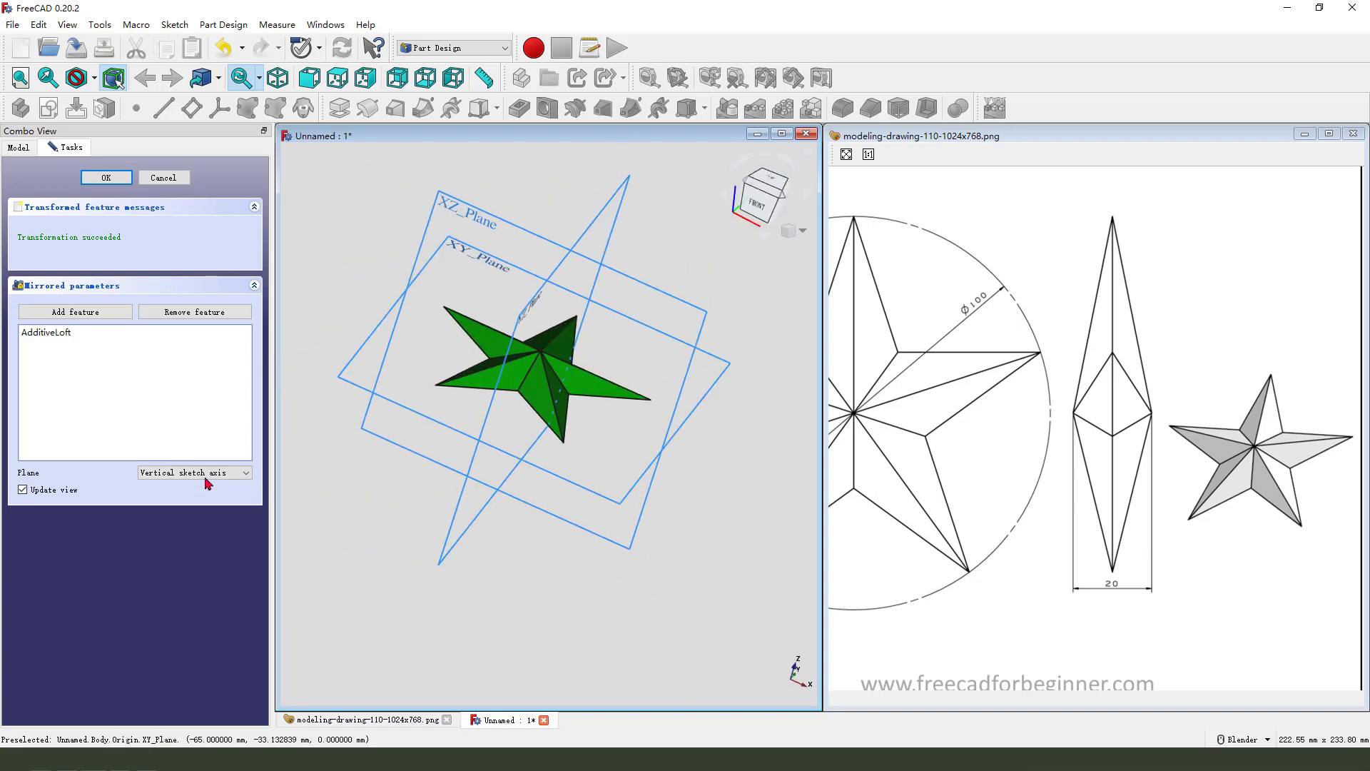
{"action": "left_click_drag", "start_coordinate": [197, 438], "coordinate": [280, 477]}
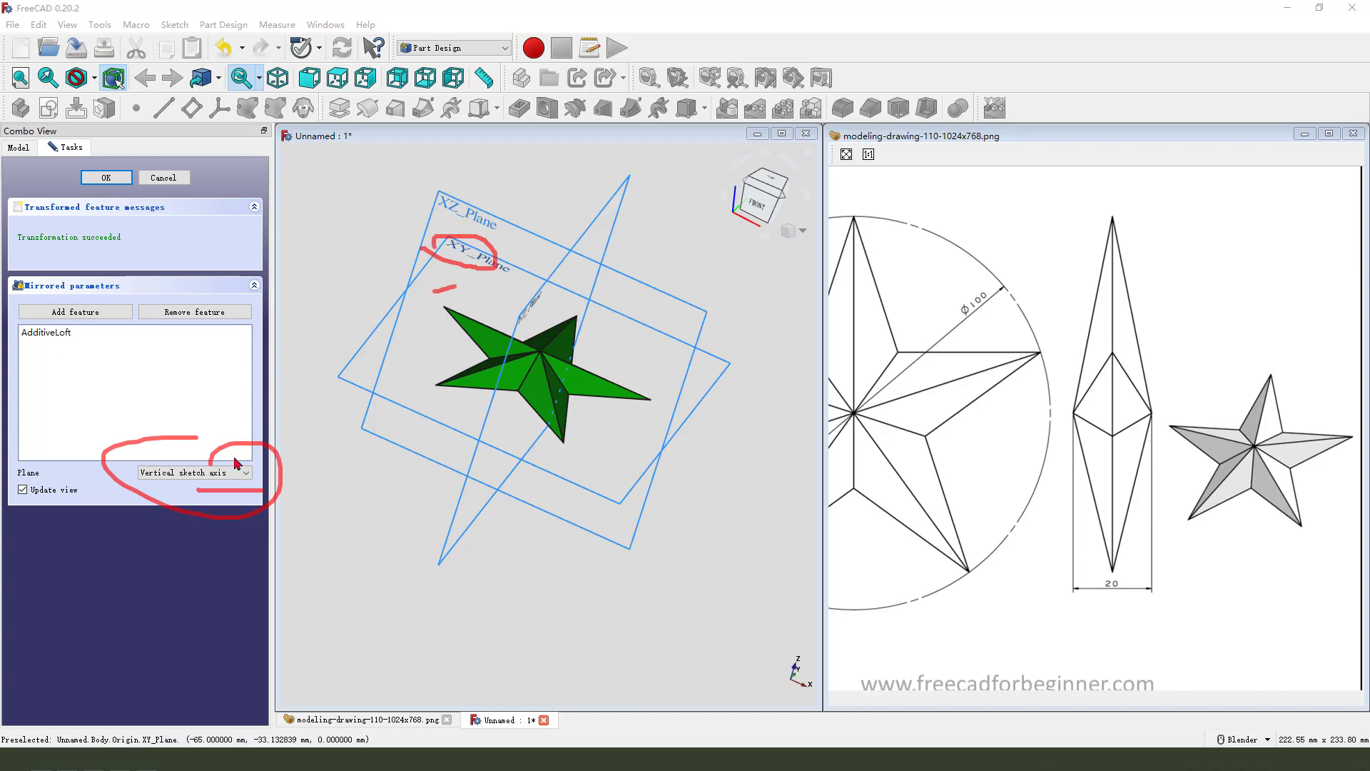
{"action": "left_click", "coordinate": [215, 473]}
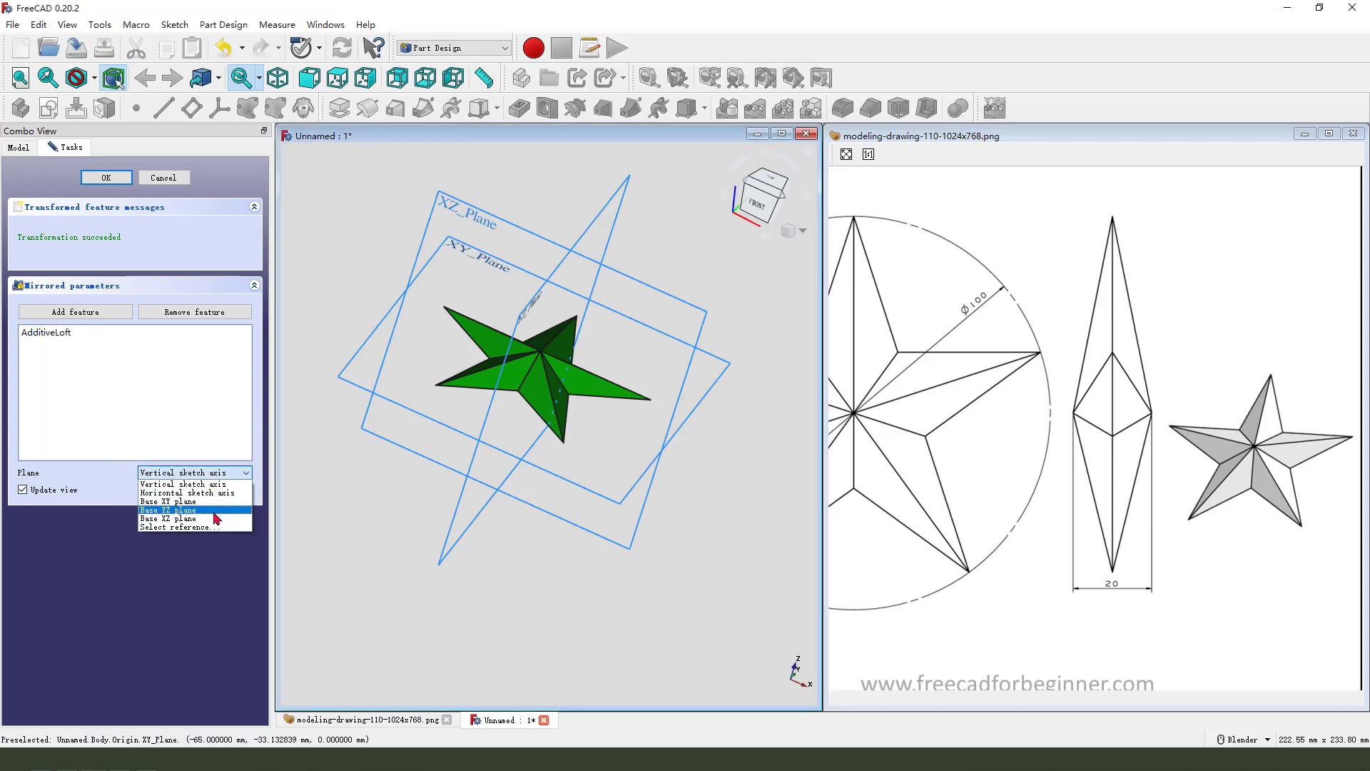
{"action": "left_click", "coordinate": [196, 503]}
{"action": "middle_click_drag", "start_coordinate": [618, 511], "coordinate": [587, 508]}
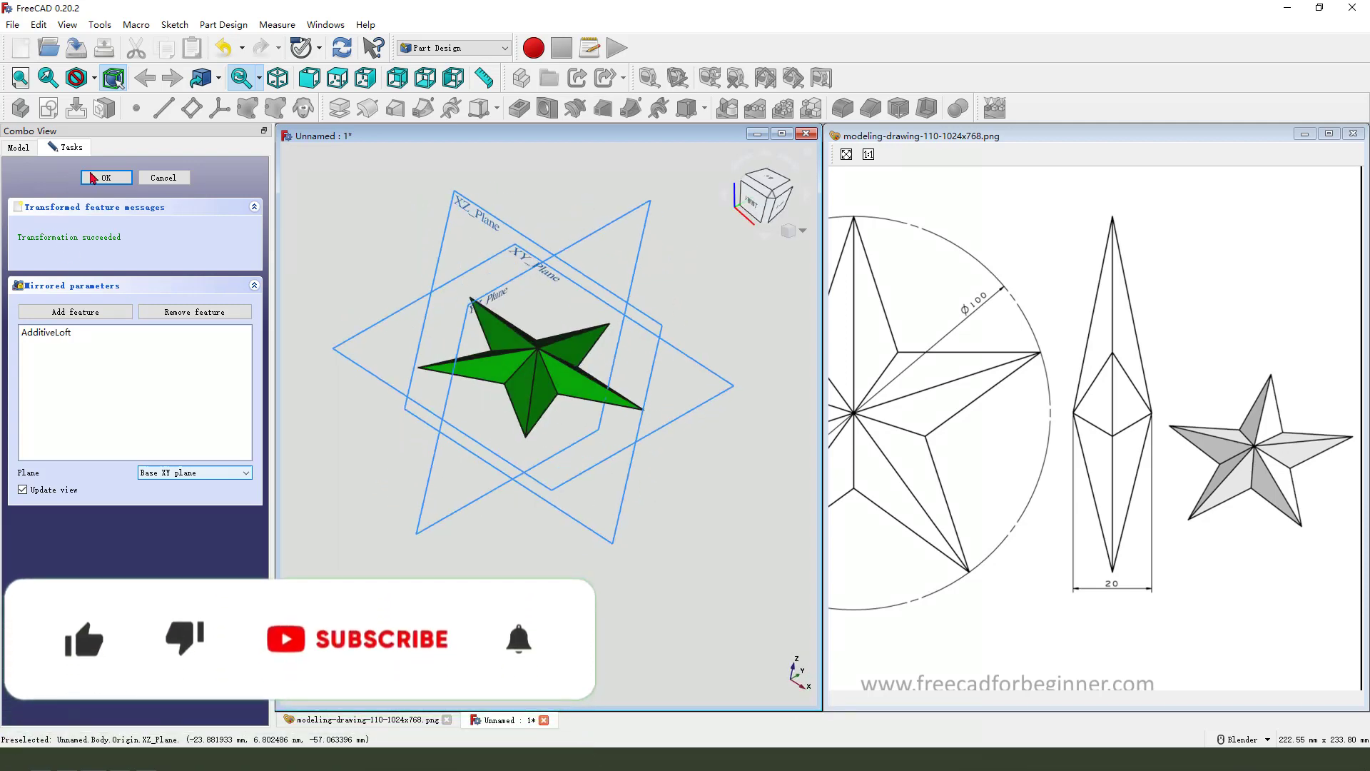
{"action": "left_click", "coordinate": [93, 177]}
- Maximize the model's window so that the mirrored star fills the whole view area
{"action": "middle_click_drag", "start_coordinate": [555, 342], "coordinate": [591, 422]}
{"action": "scroll", "coordinate": [566, 342], "scroll_direction": "up", "scroll_amount": 3}
{"action": "left_click", "coordinate": [783, 134]}
{"action": "scroll", "coordinate": [564, 379], "scroll_direction": "down", "scroll_amount": 3}
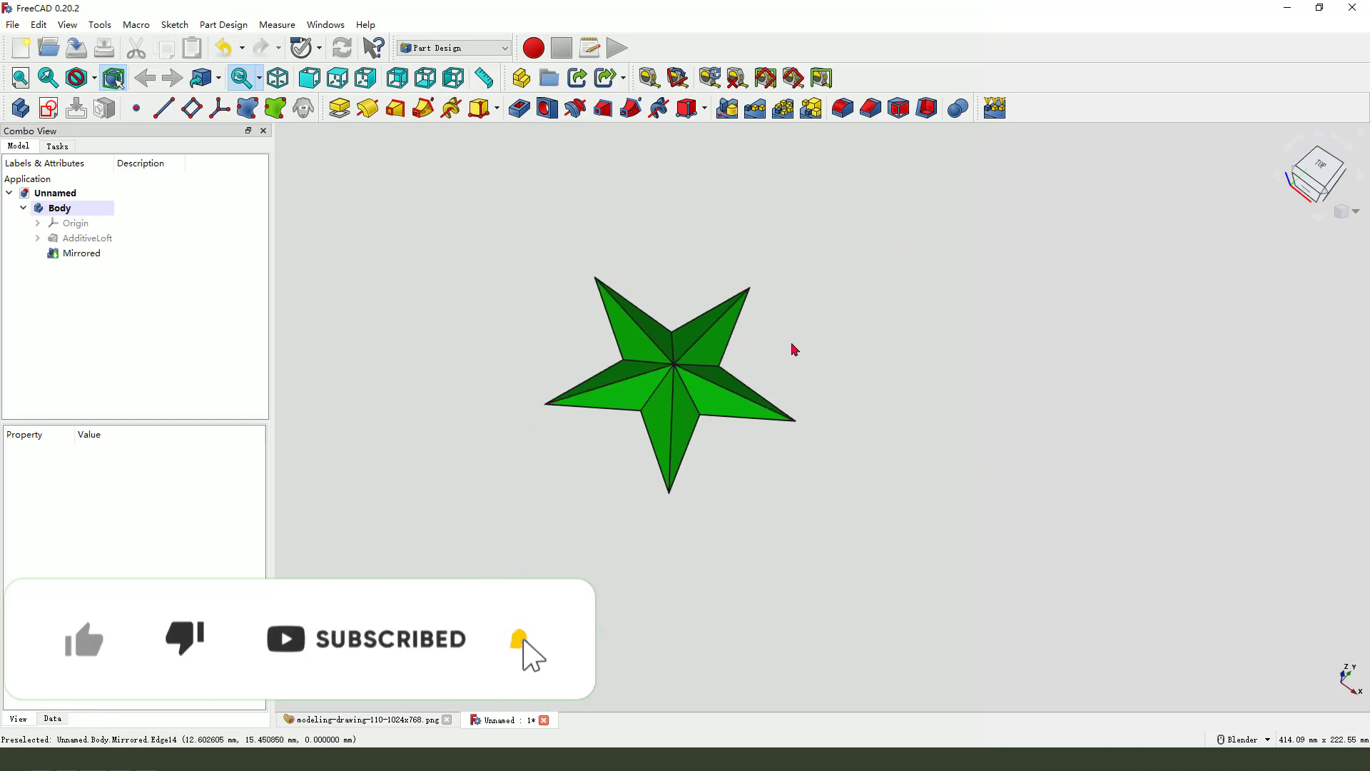
- Change the shape color of the whole body to red (#ff0000) in its display properties
{"action": "right_click", "coordinate": [67, 208]}
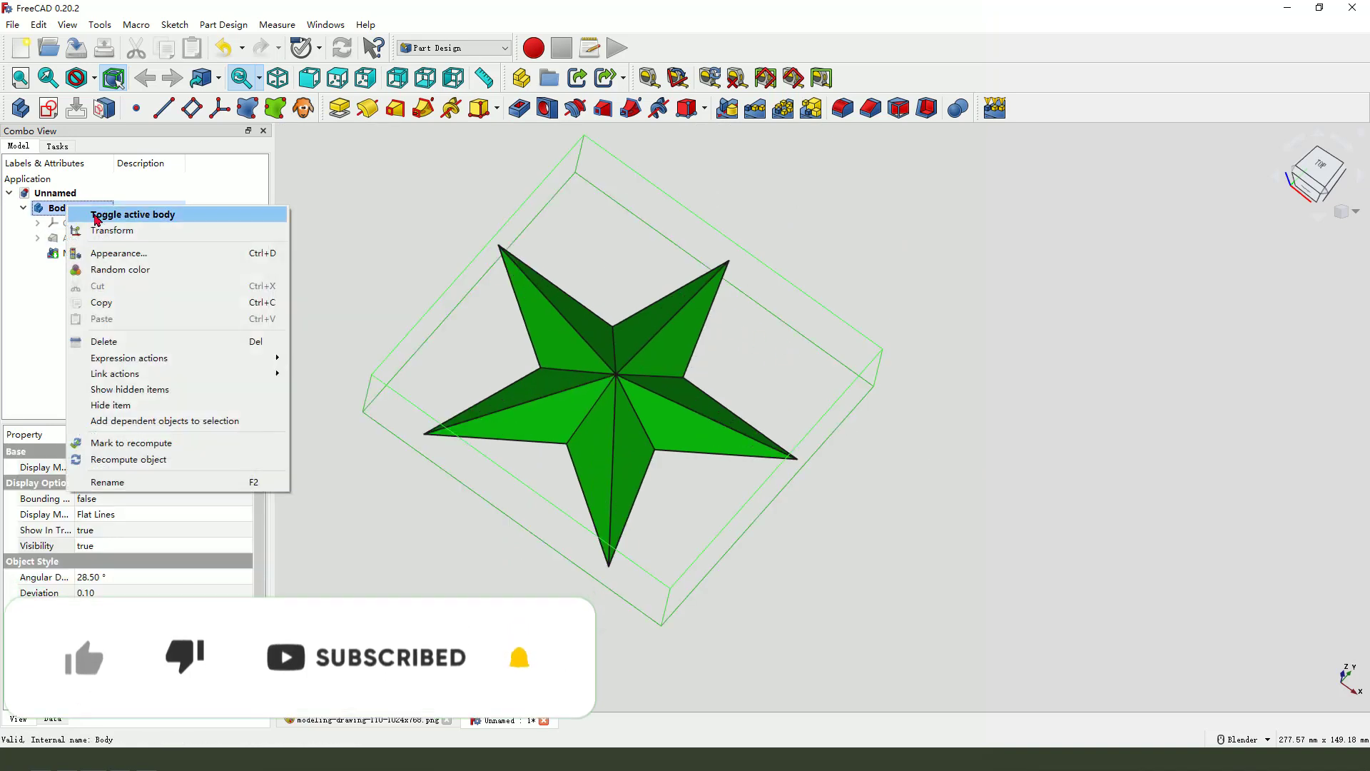
{"action": "left_click", "coordinate": [119, 255]}
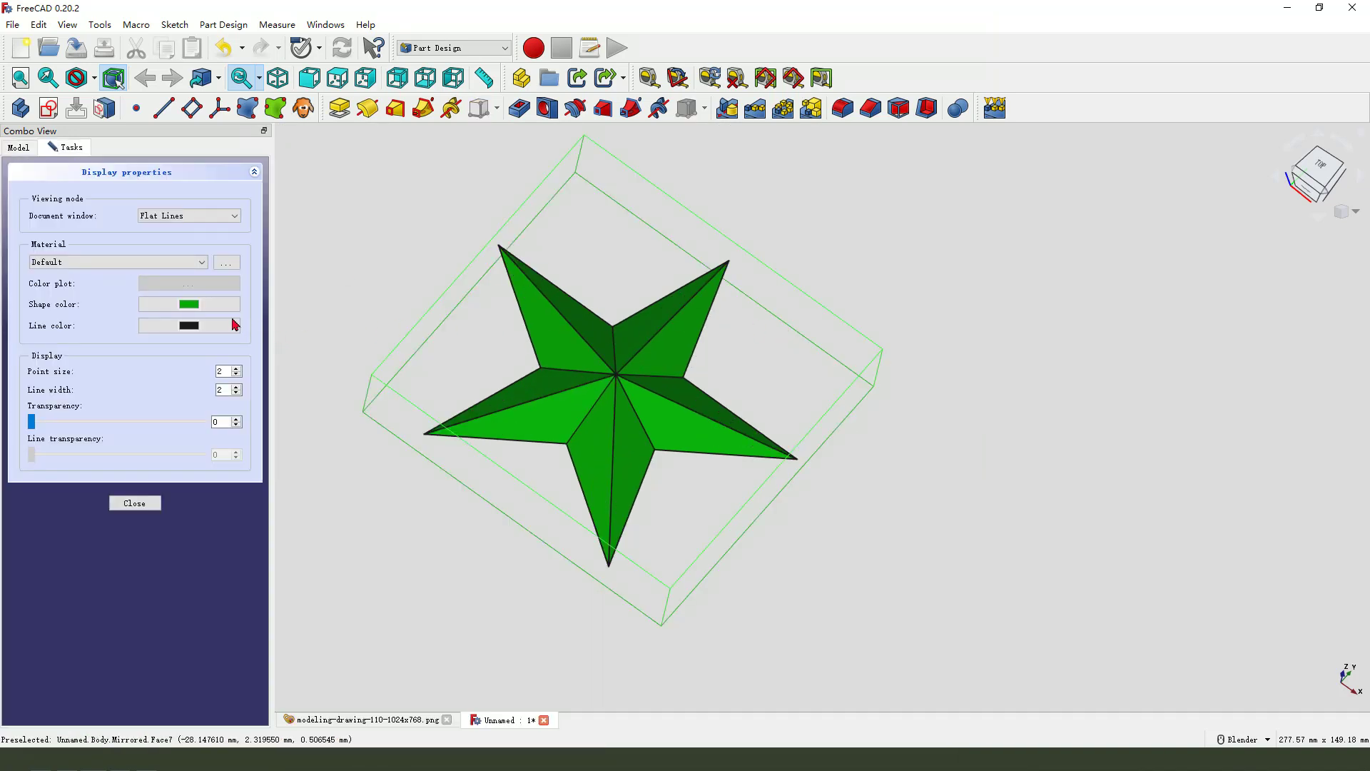
{"action": "left_click", "coordinate": [196, 312]}
{"action": "left_click", "coordinate": [537, 326]}
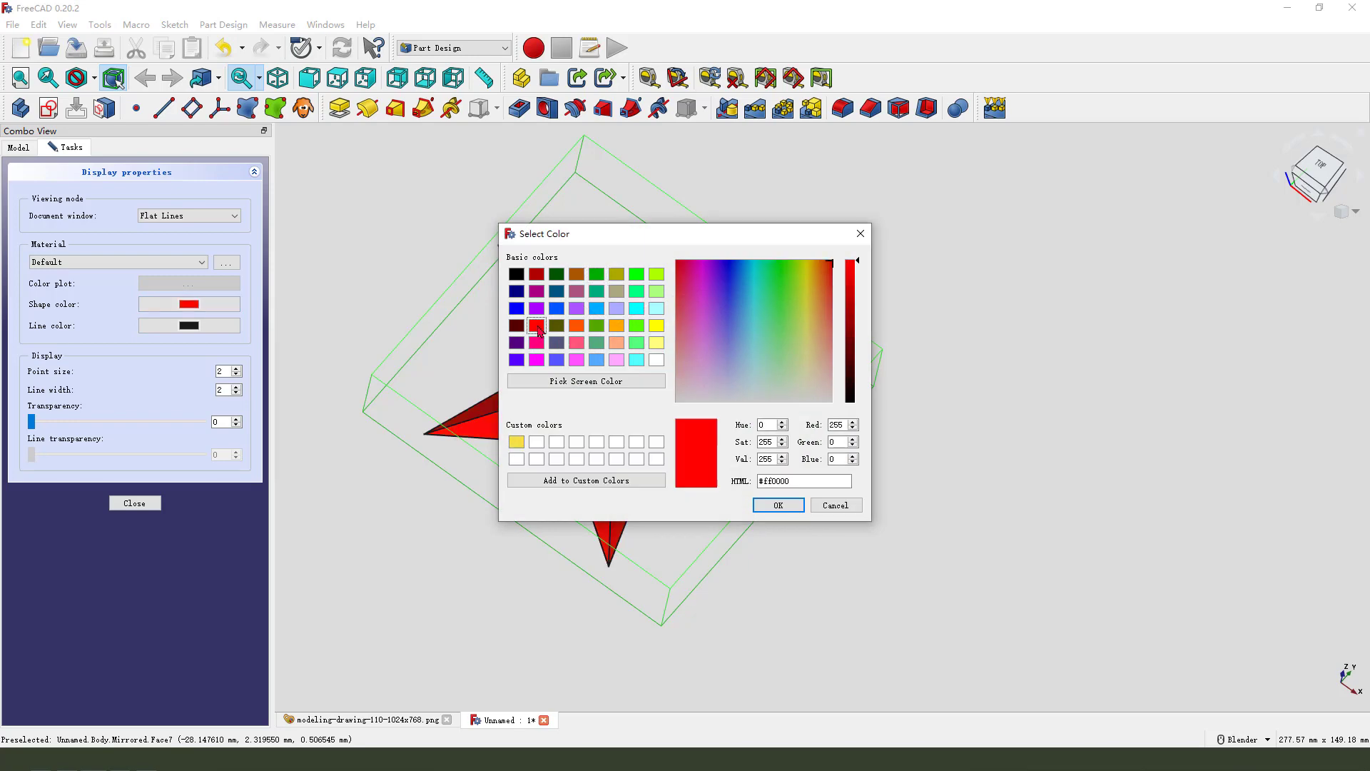
{"action": "left_click", "coordinate": [778, 506]}
{"action": "left_click", "coordinate": [131, 502]}
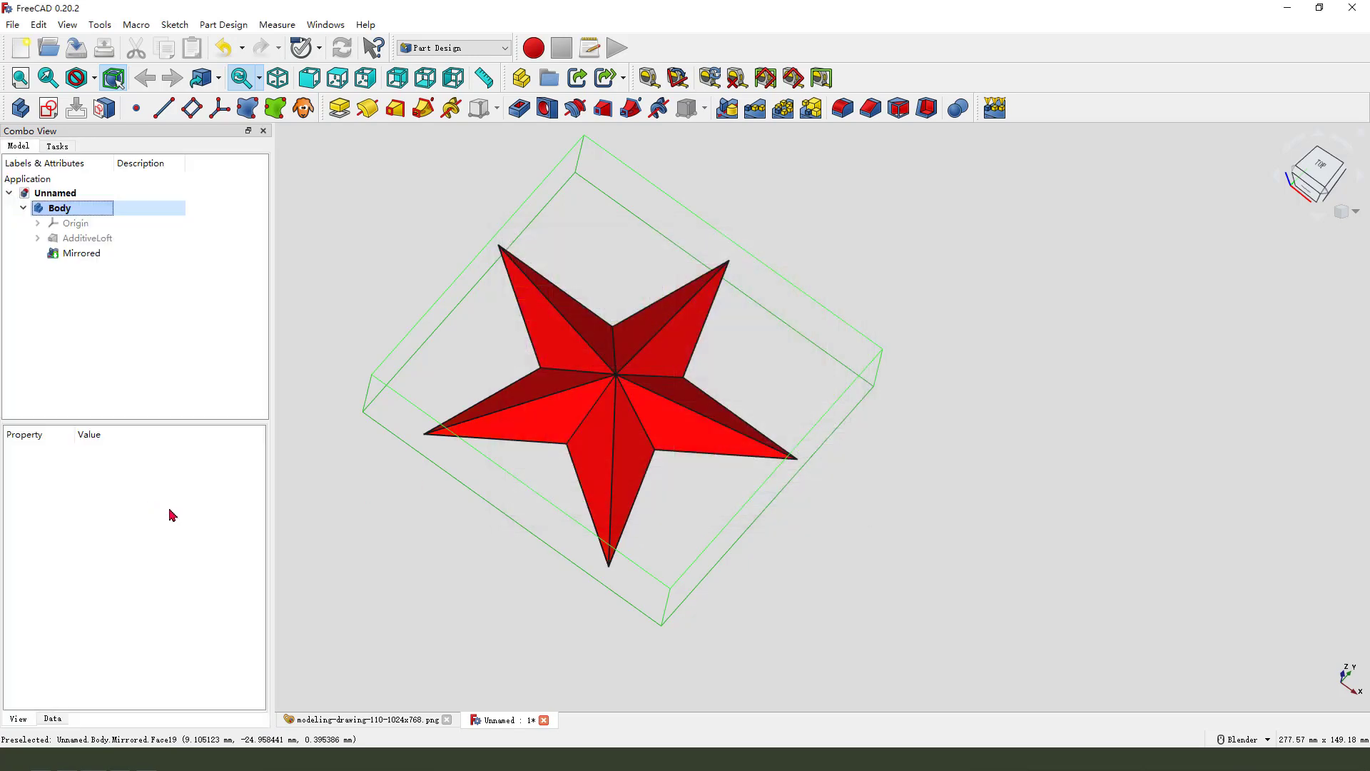
- Deselect the body and examine the finished star from different sides
{"action": "left_click", "coordinate": [853, 522]}
{"action": "middle_click_drag", "start_coordinate": [853, 523], "coordinate": [695, 468]}
{"action": "scroll", "coordinate": [627, 419], "scroll_direction": "up", "scroll_amount": 2}
{"action": "middle_click_drag", "start_coordinate": [627, 419], "coordinate": [846, 390]}
{"action": "scroll", "coordinate": [615, 388], "scroll_direction": "down", "scroll_amount": 2}
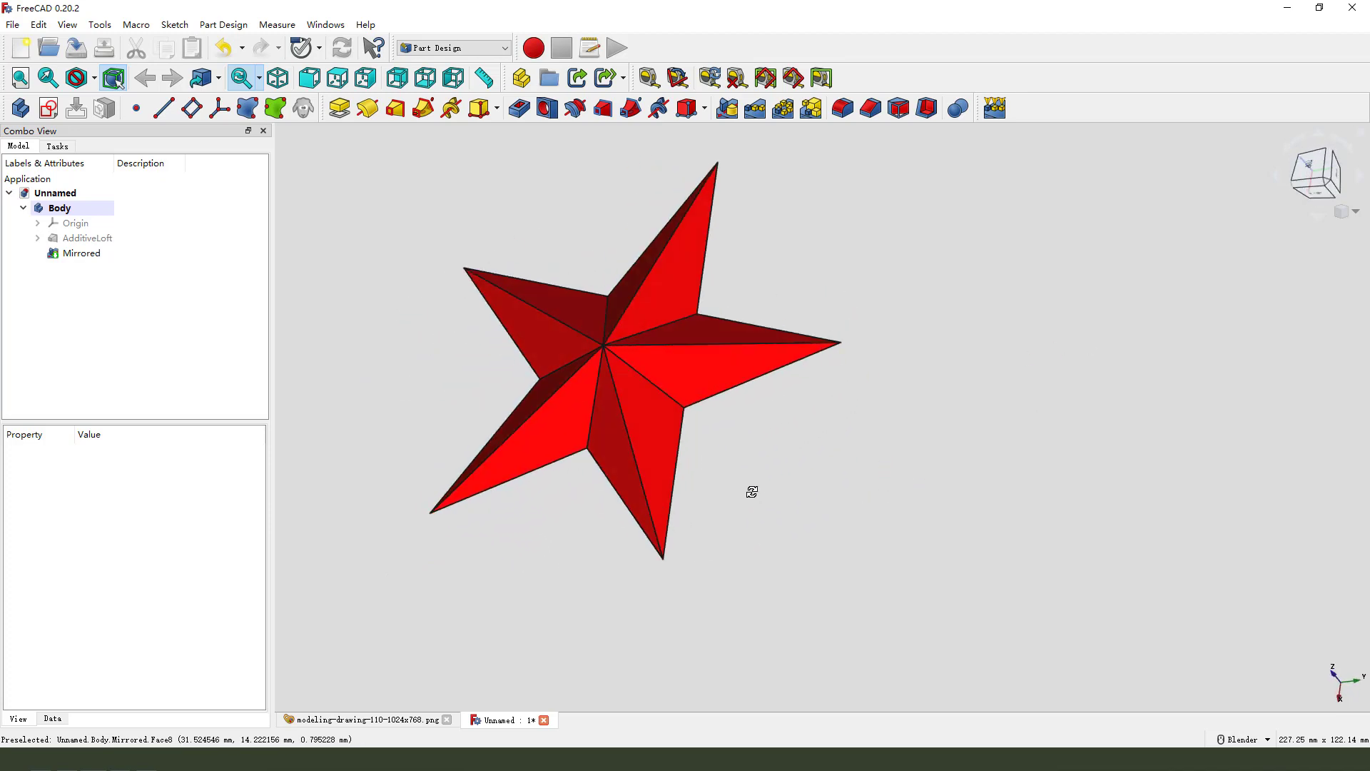